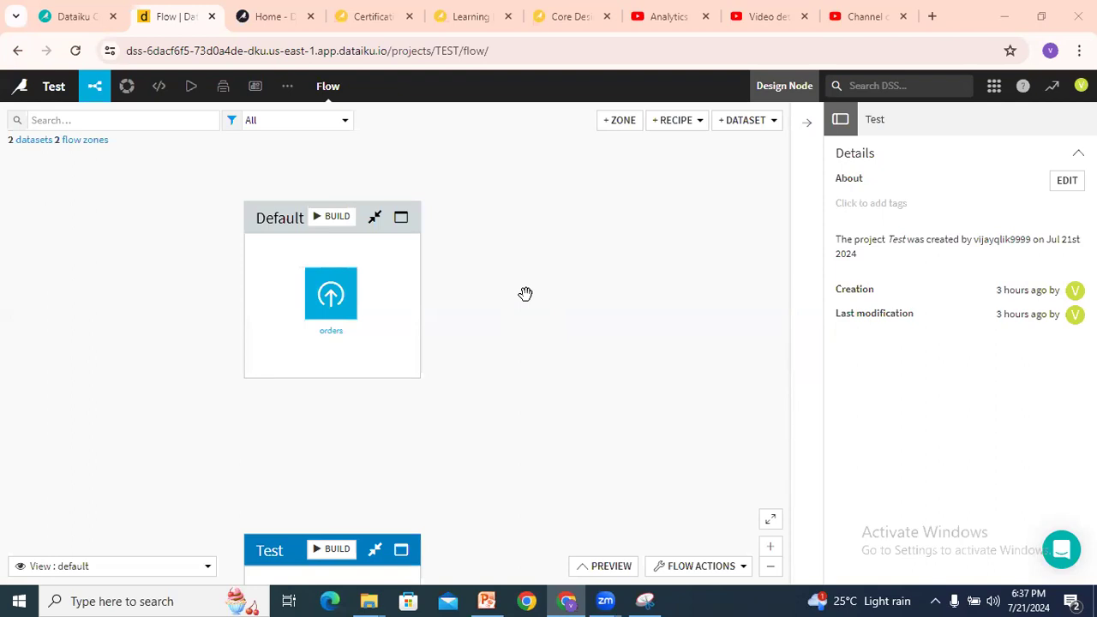
Start a new Group recipe on the orders dataset from the Flow.
click(327, 298)
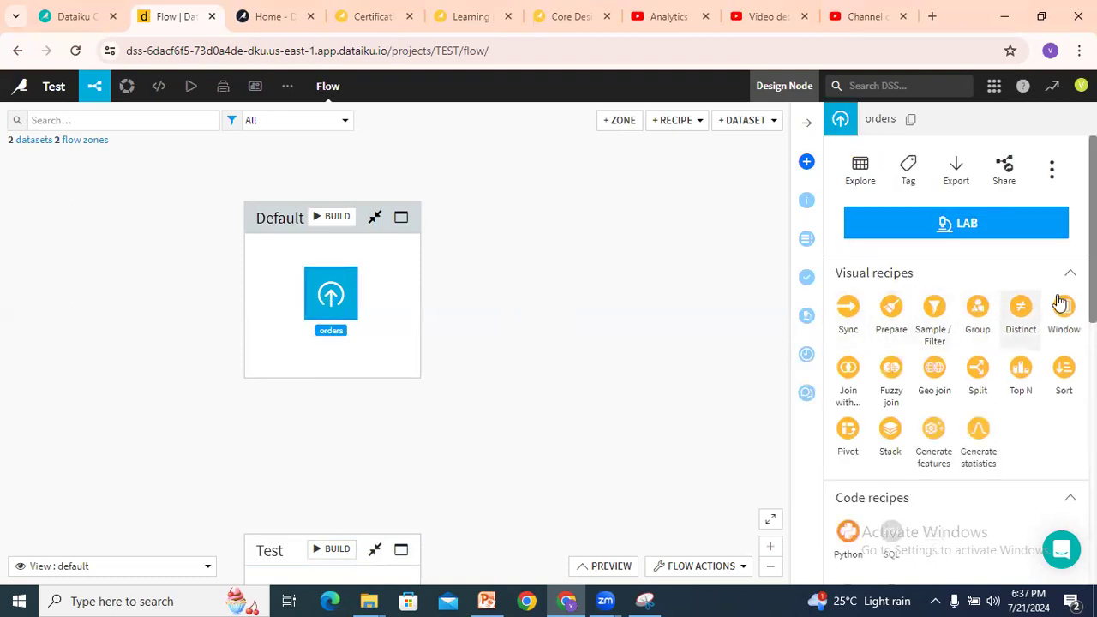
click(978, 313)
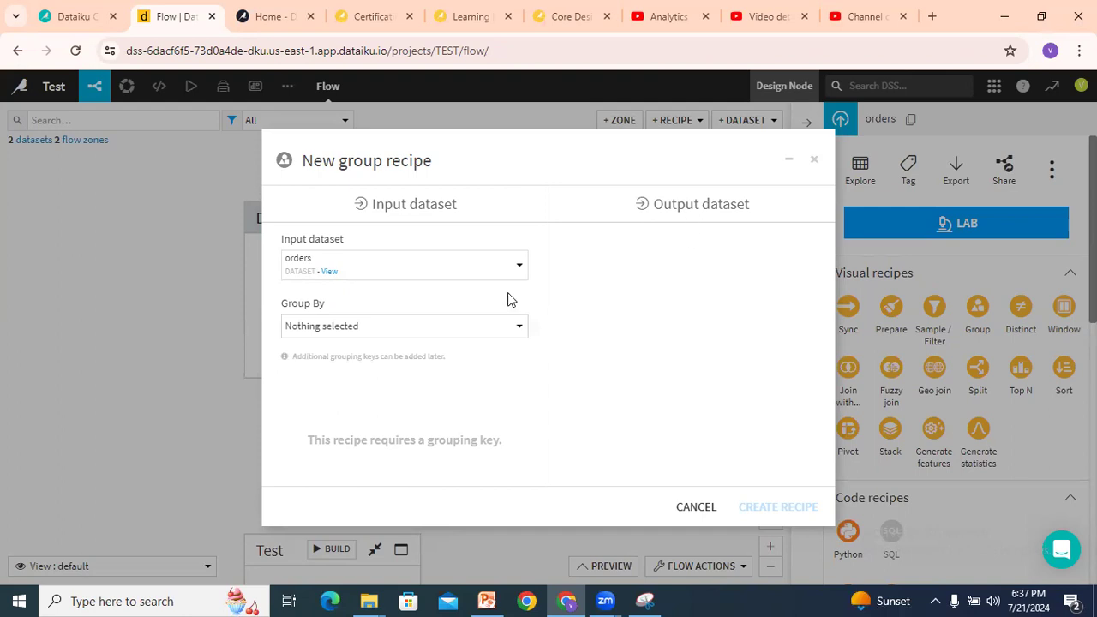
Group orders by tshirt_category and create the recipe with output orders_by_tshirt_category.
click(359, 327)
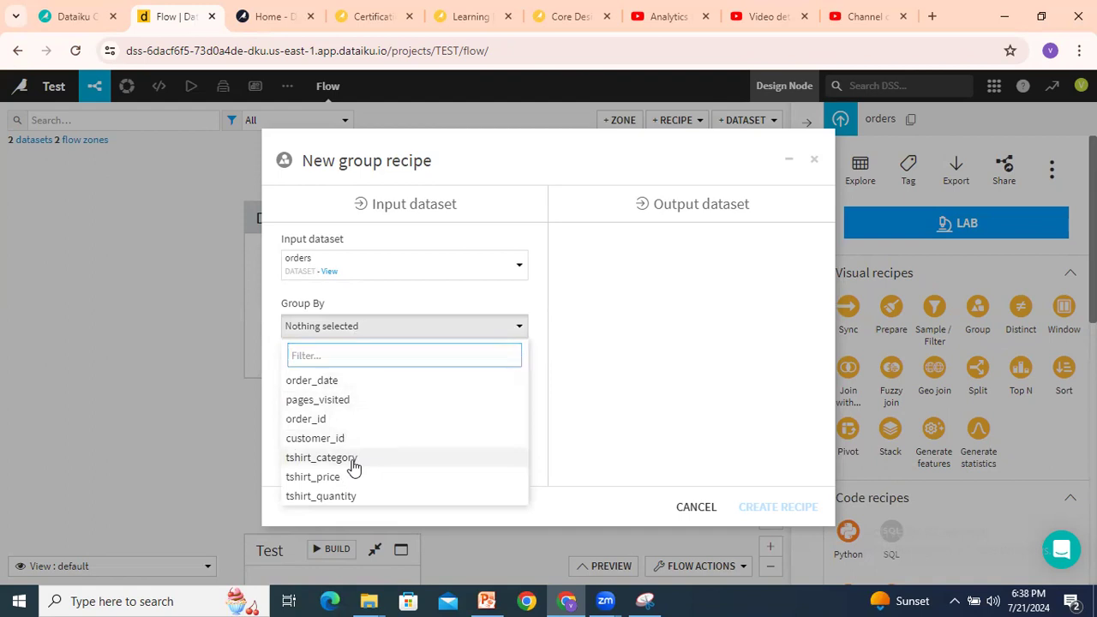
click(354, 463)
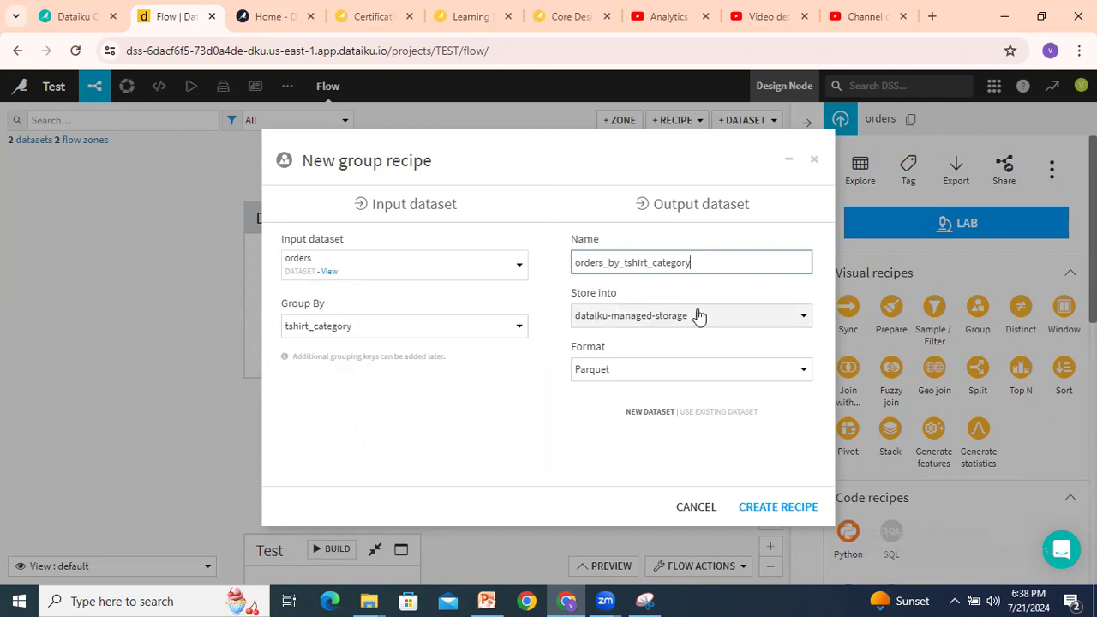
click(780, 512)
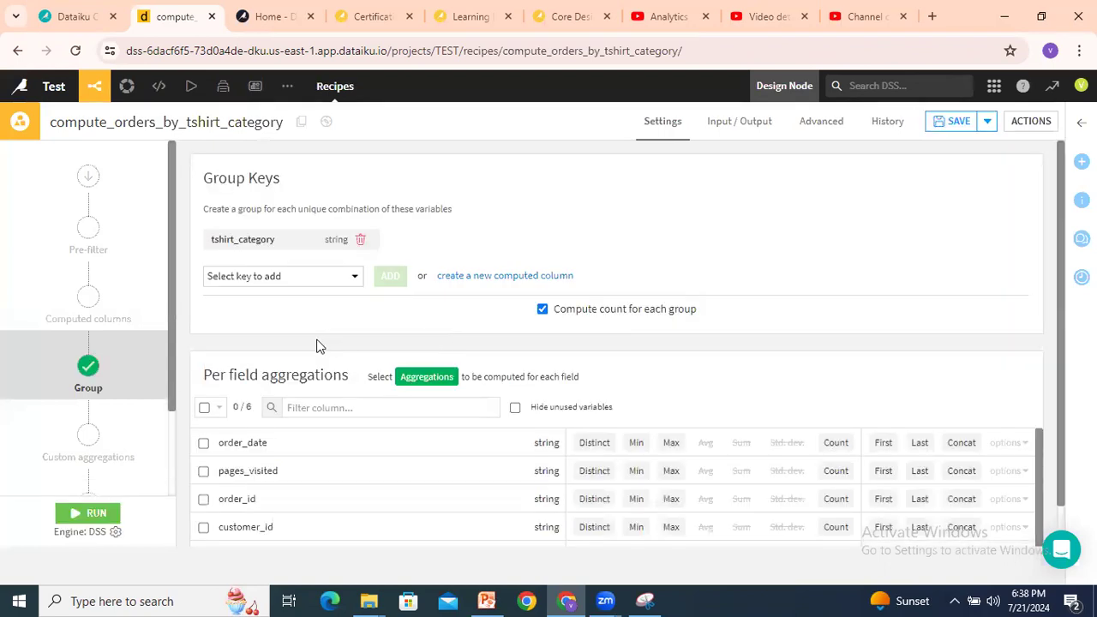
Keep tshirt_category as the sole group key and enable the count for each group.
drag(218, 178, 283, 178)
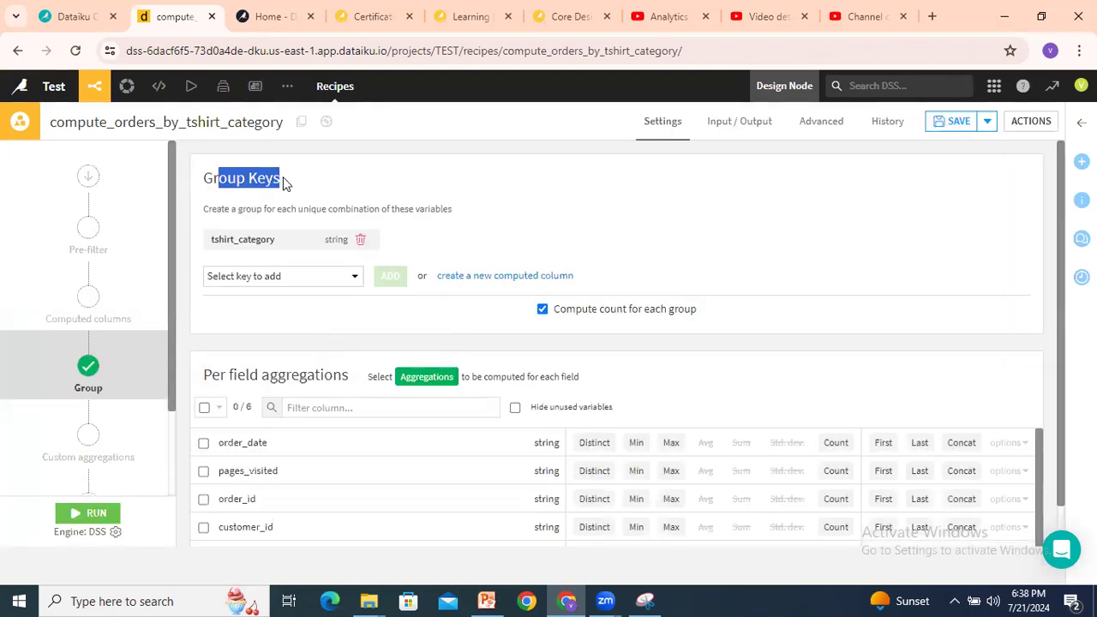
click(257, 278)
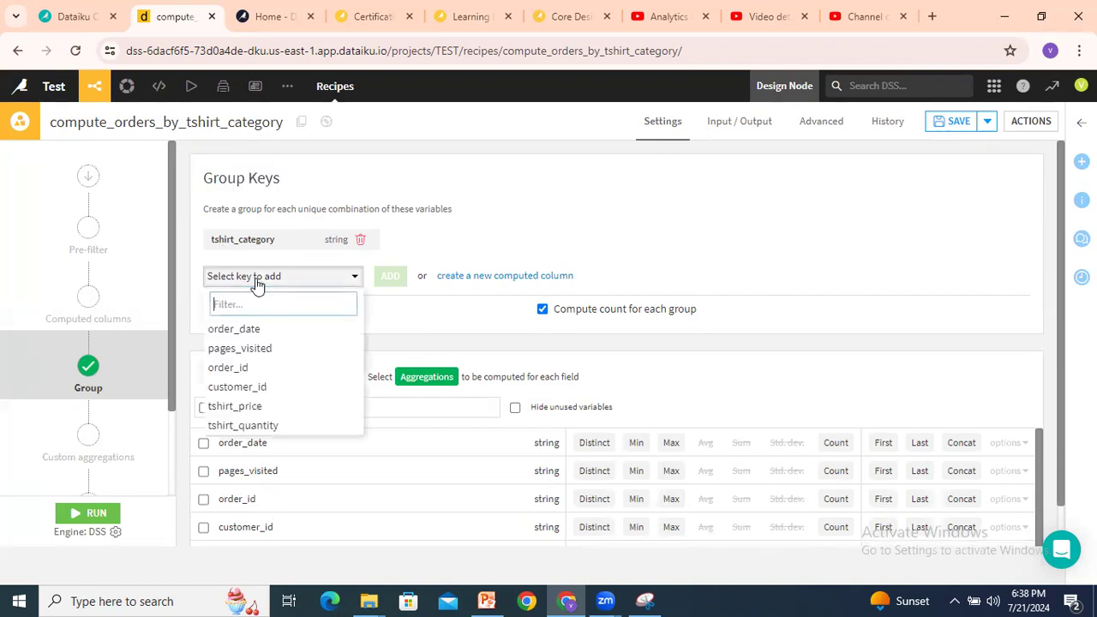
click(384, 323)
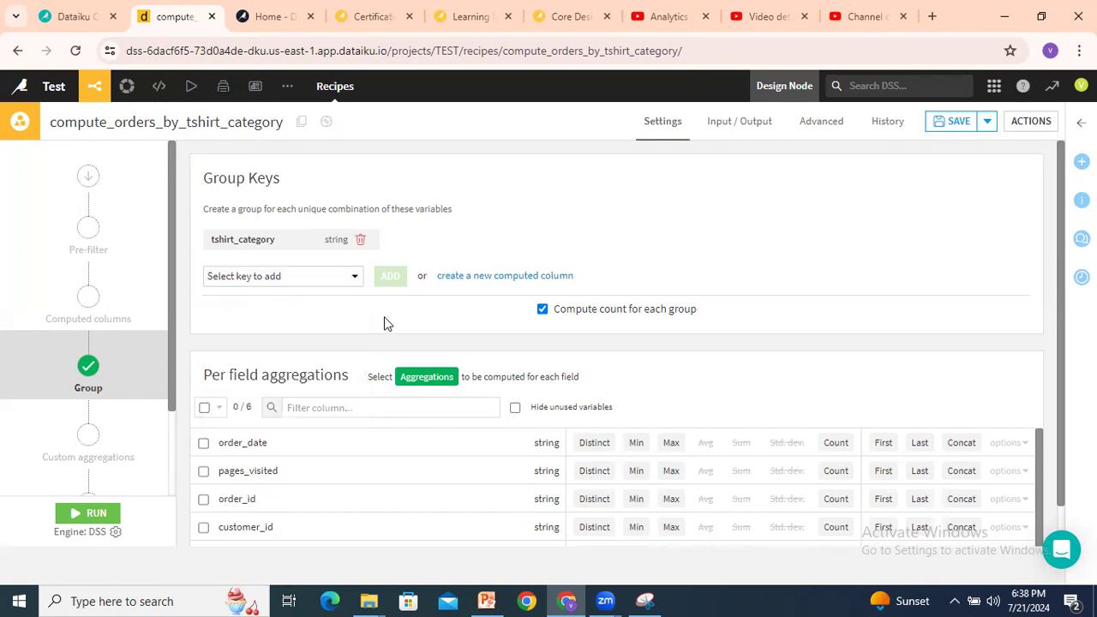
click(544, 310)
Aggregate order_date by Max and tshirt_price by Sum, leaving Std. dev. off.
scroll(1063, 325, down, 2)
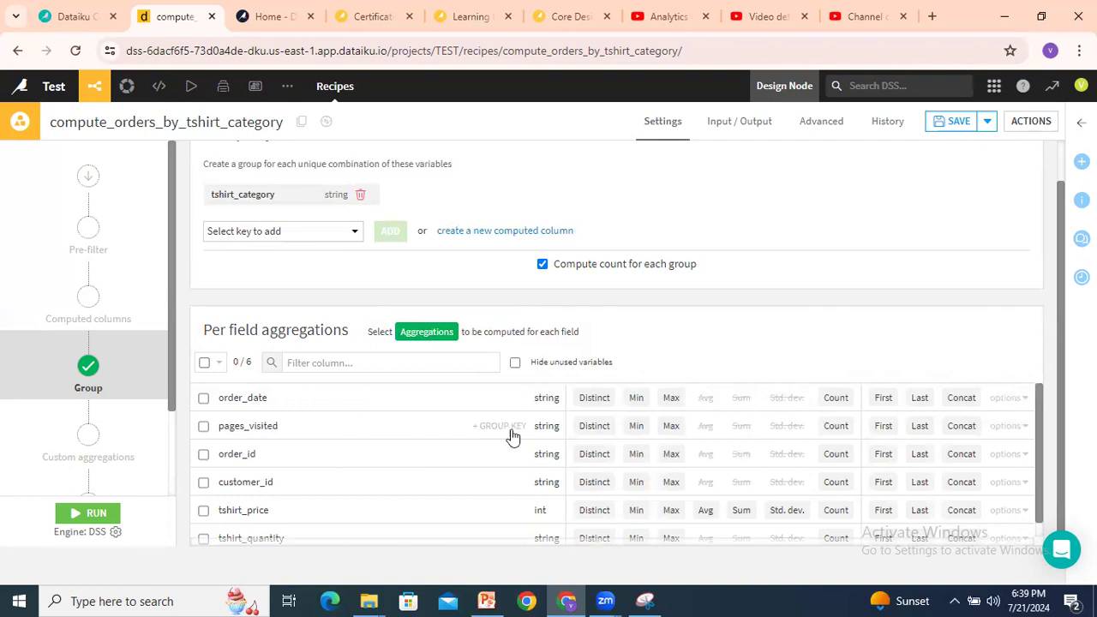
click(671, 399)
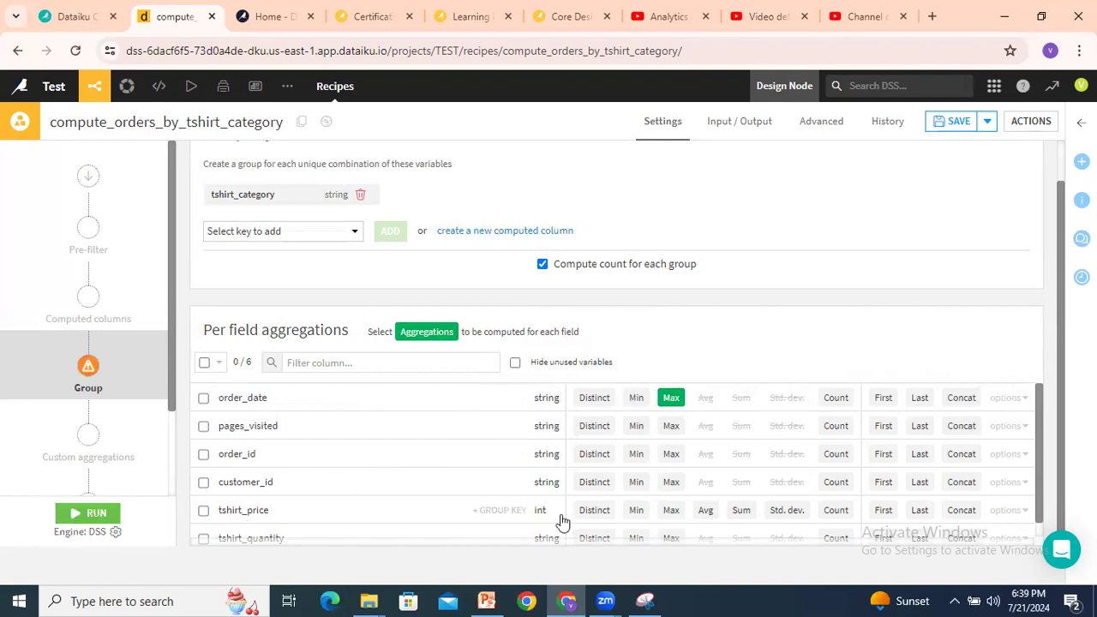
click(742, 512)
click(768, 512)
click(768, 512)
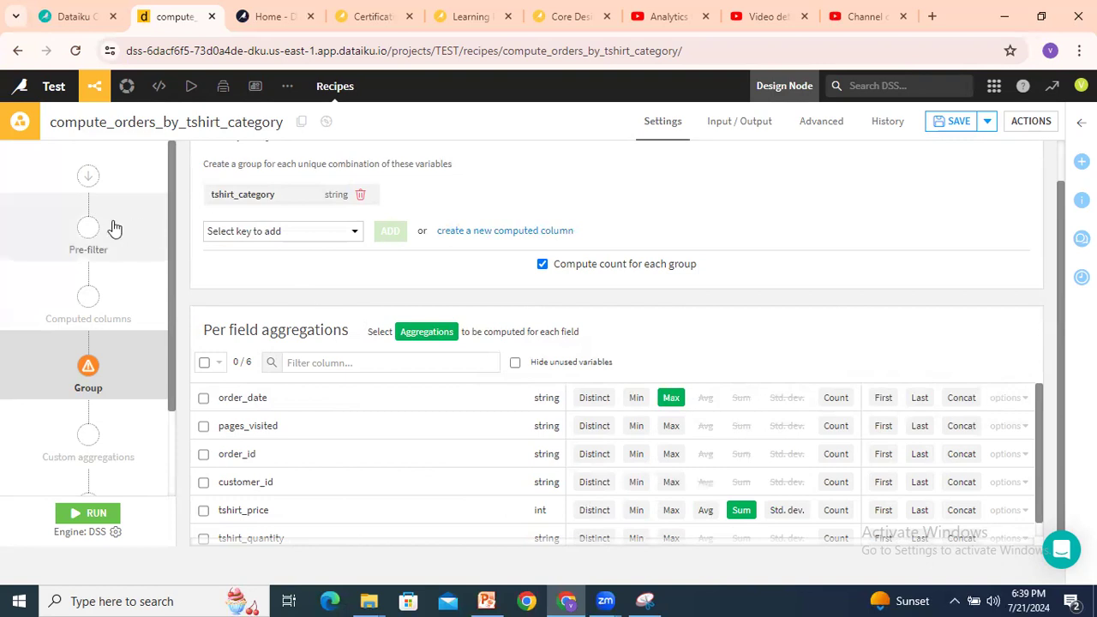
mouse_move(96, 383)
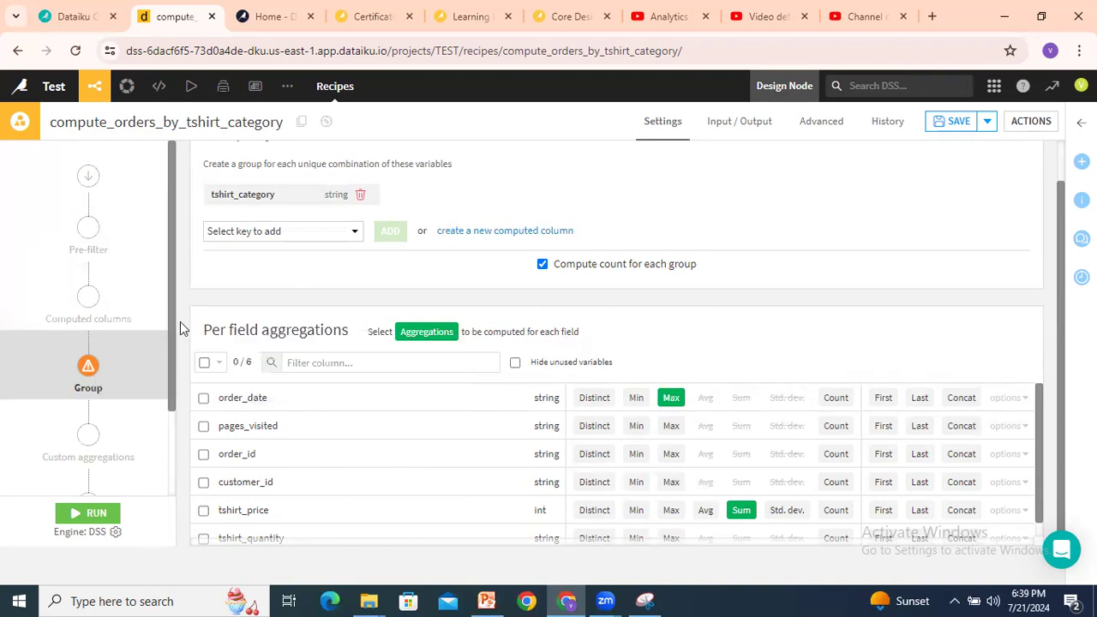
drag(175, 331, 167, 461)
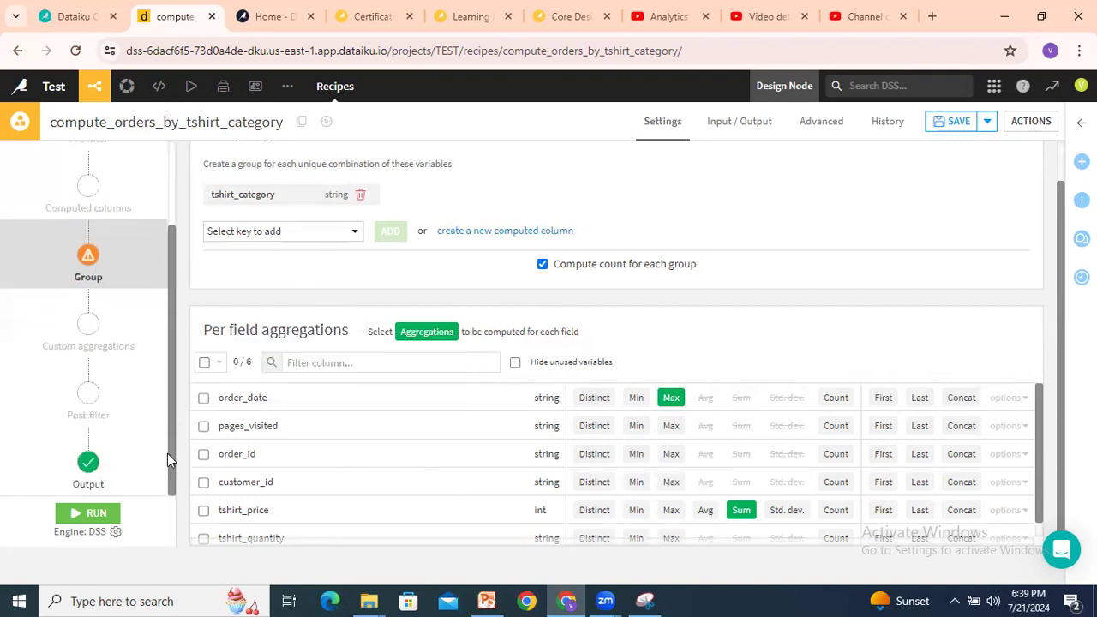
Review the output names tshirt_category, order_date_max, tshirt_price_sum and count, then view Pre-filter settings.
click(90, 465)
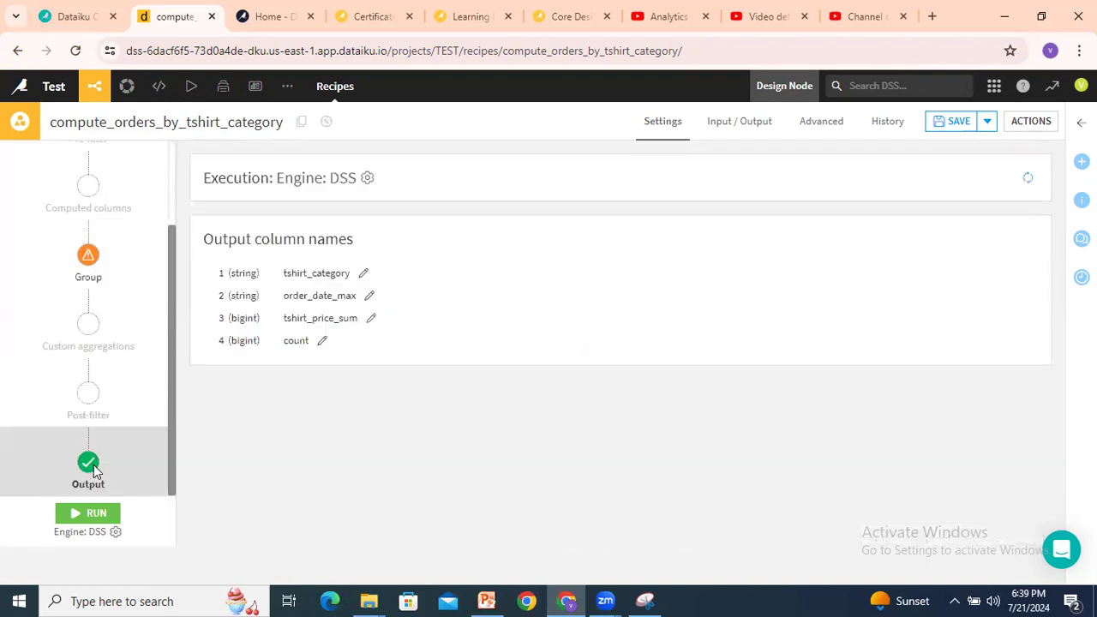
double_click(326, 273)
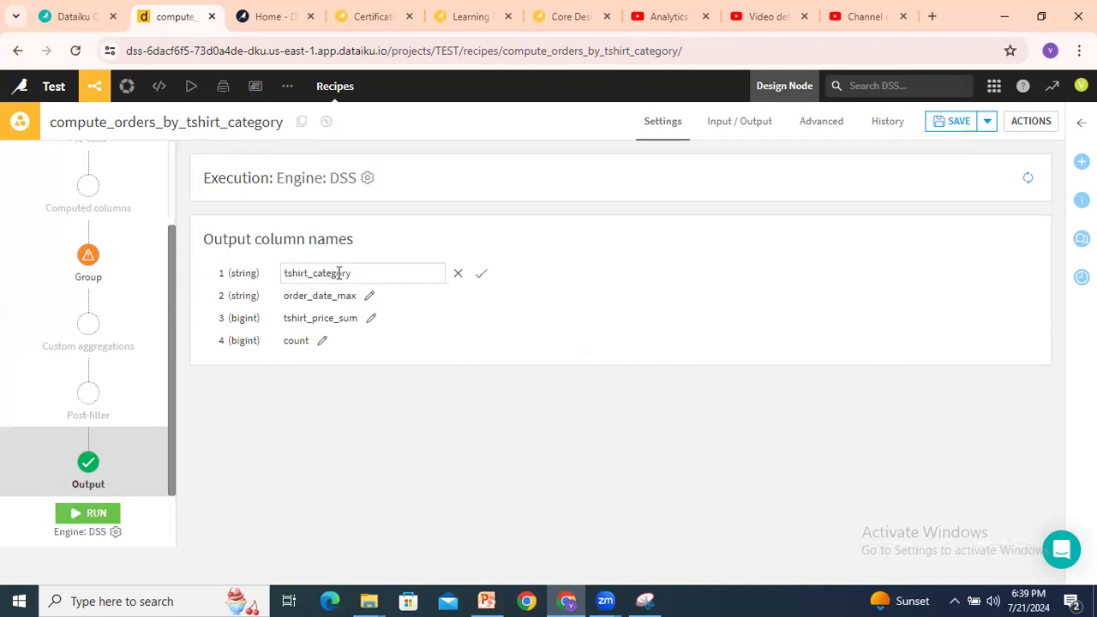
drag(283, 294, 341, 296)
drag(285, 318, 340, 318)
click(307, 407)
scroll(90, 334, up, 2)
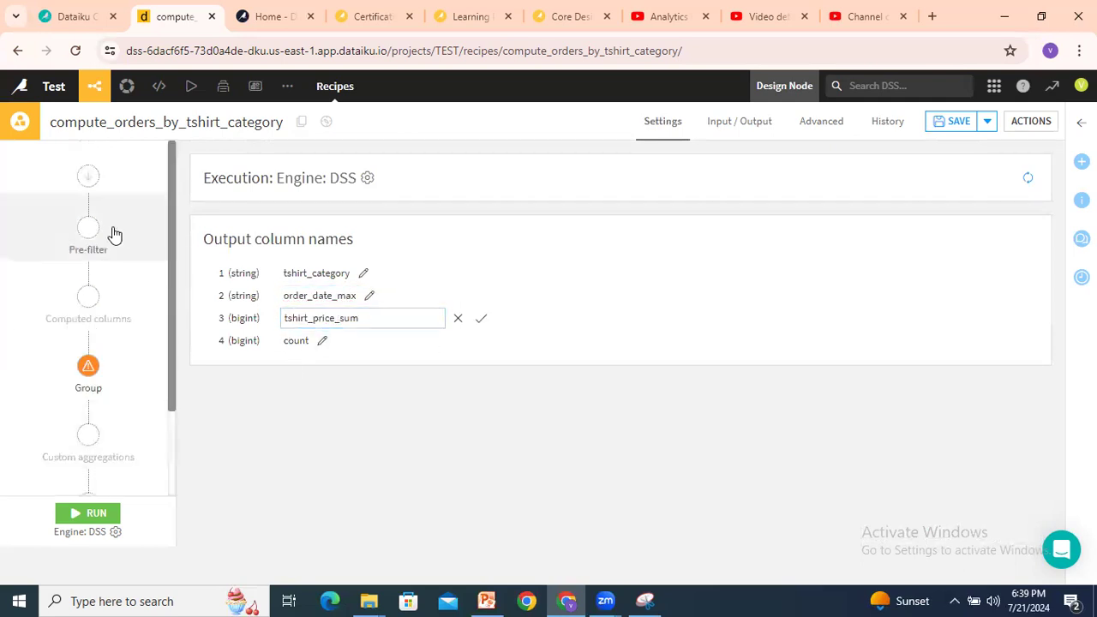
click(88, 233)
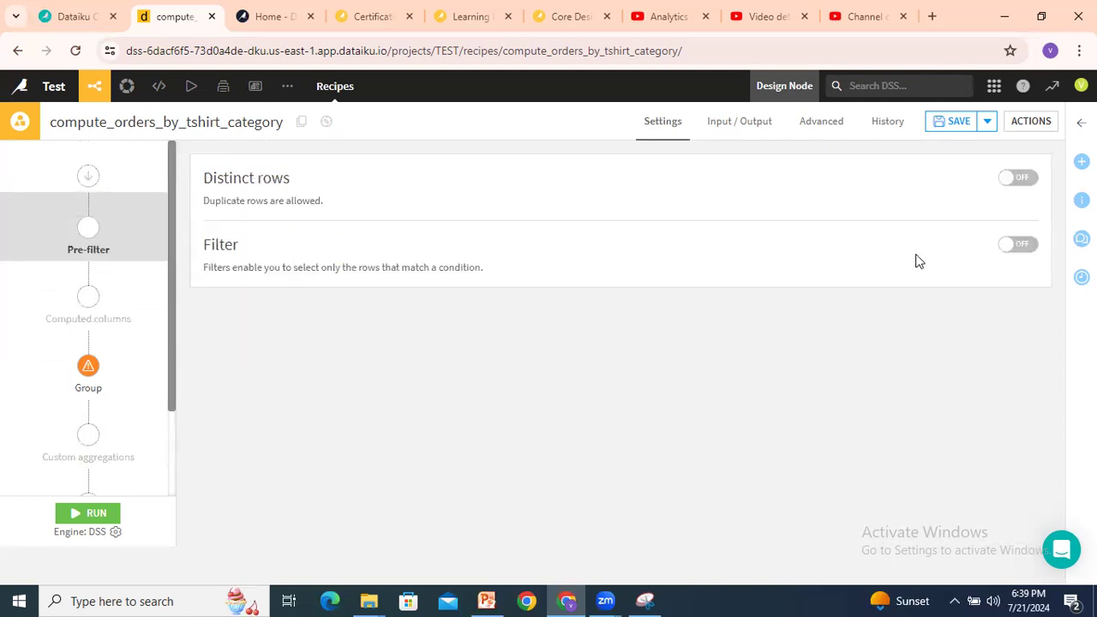
Try a pre-filter on order_date, then switch the pre-filter back off.
click(1028, 251)
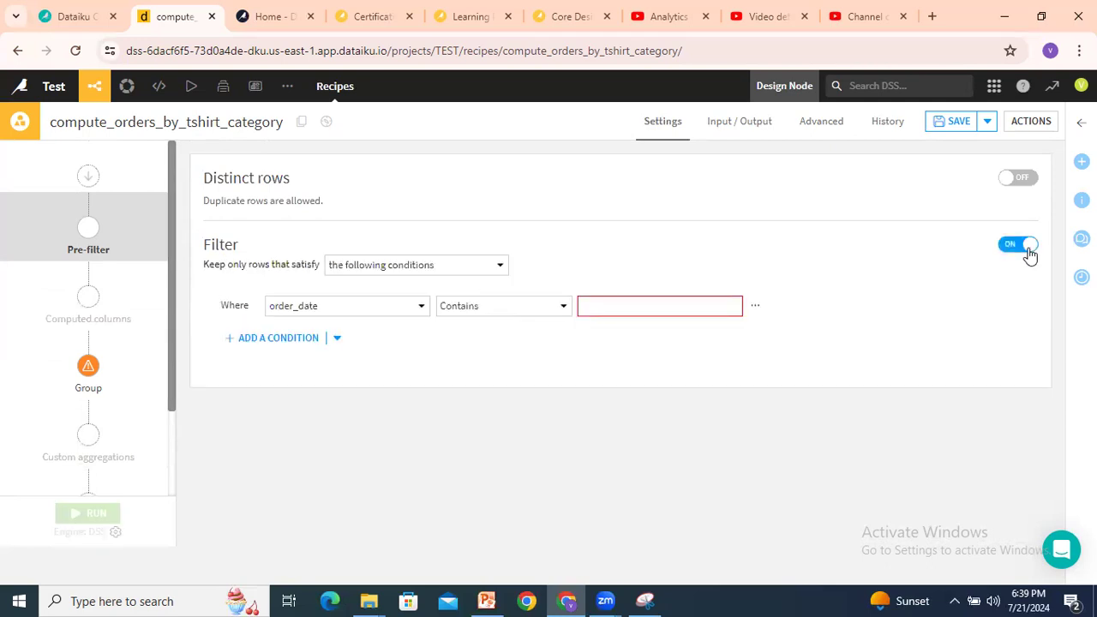
click(377, 271)
click(373, 287)
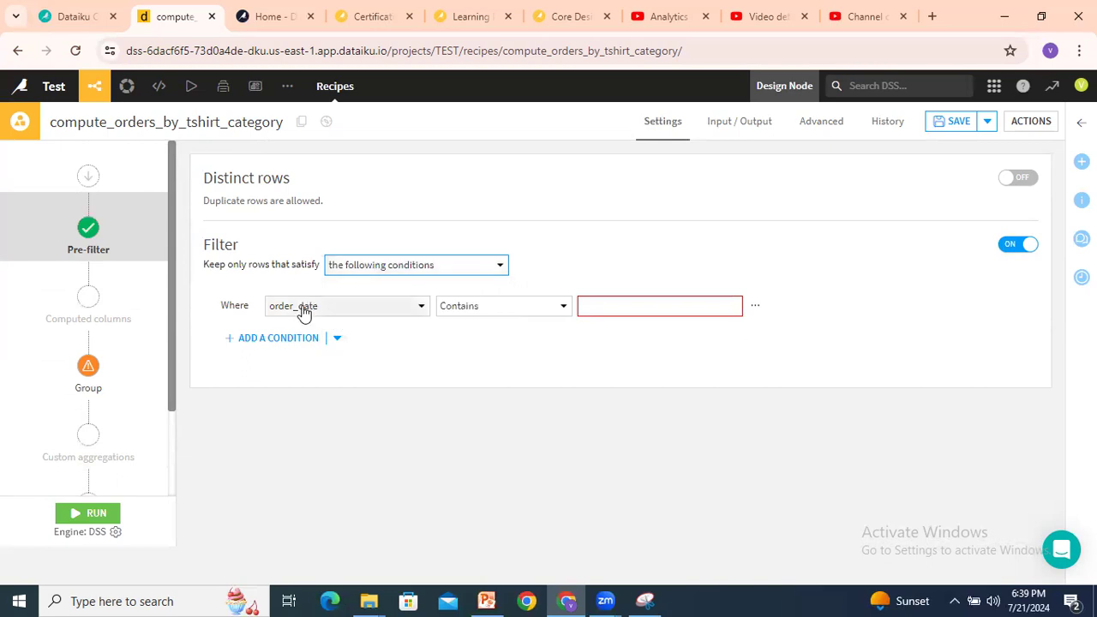
click(309, 306)
click(713, 306)
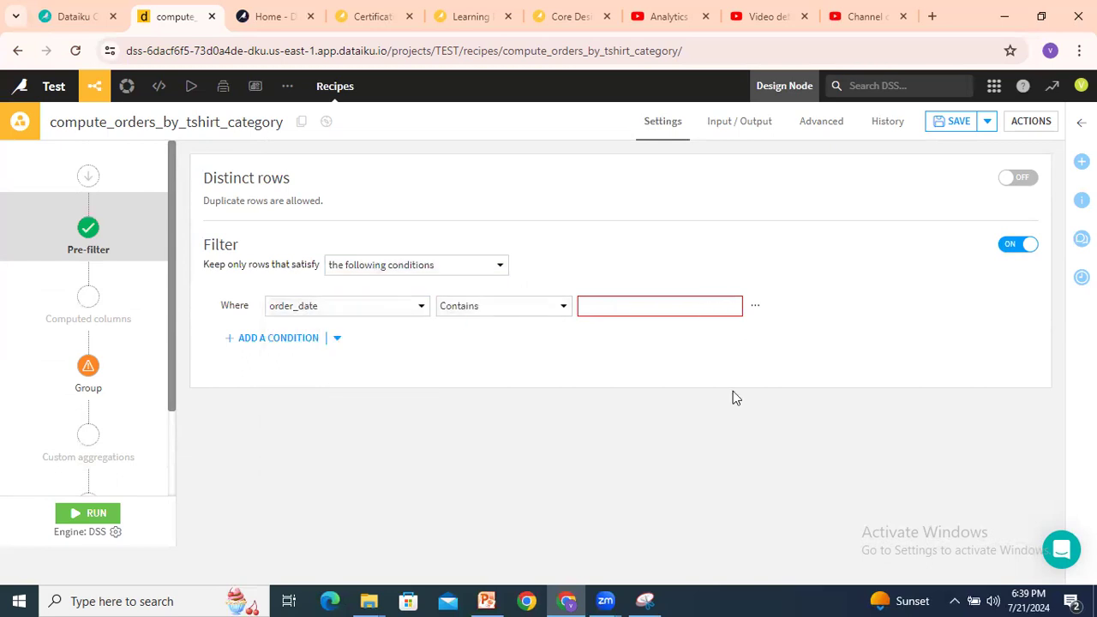
click(1015, 245)
Browse the Group, Computed columns and Custom aggregations steps, ending on Post-filter.
mouse_move(107, 351)
click(89, 368)
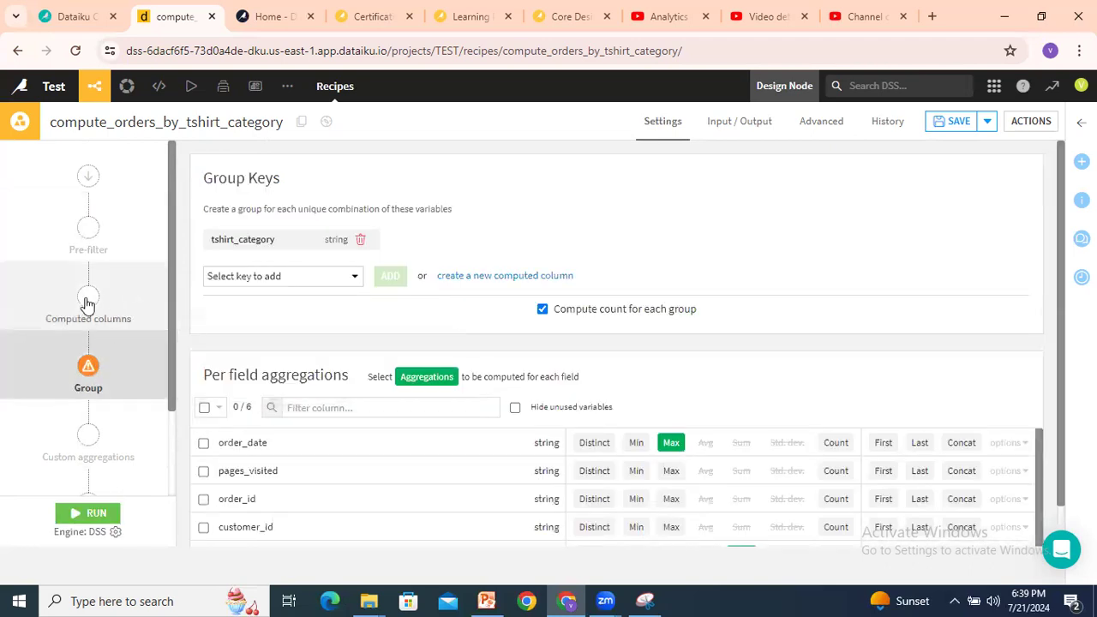
click(89, 305)
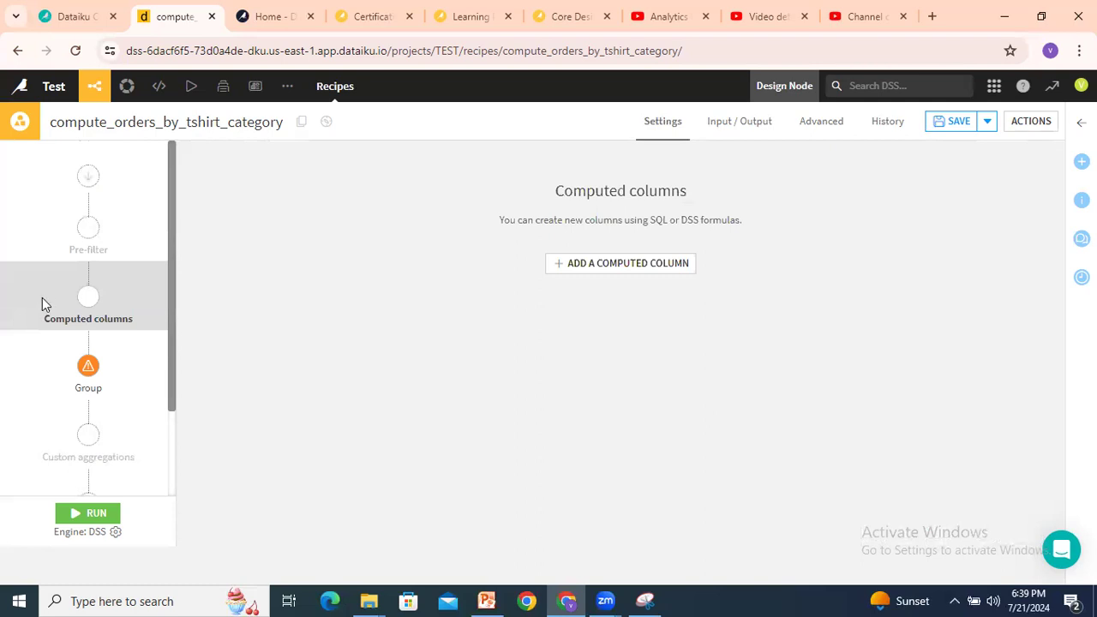
drag(584, 220, 742, 223)
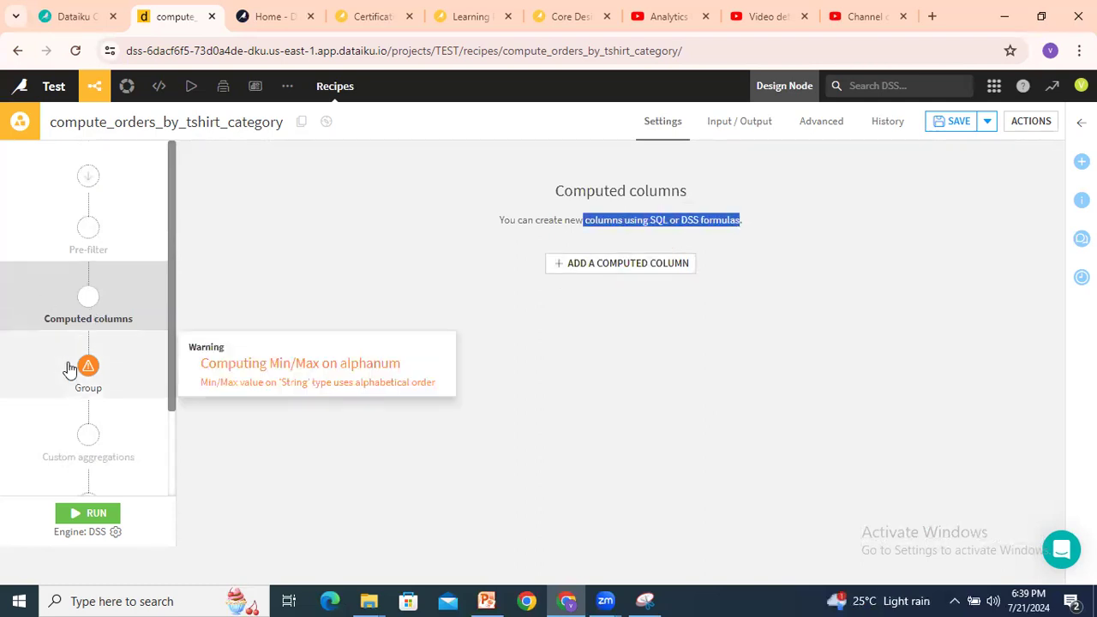
scroll(73, 368, down, 2)
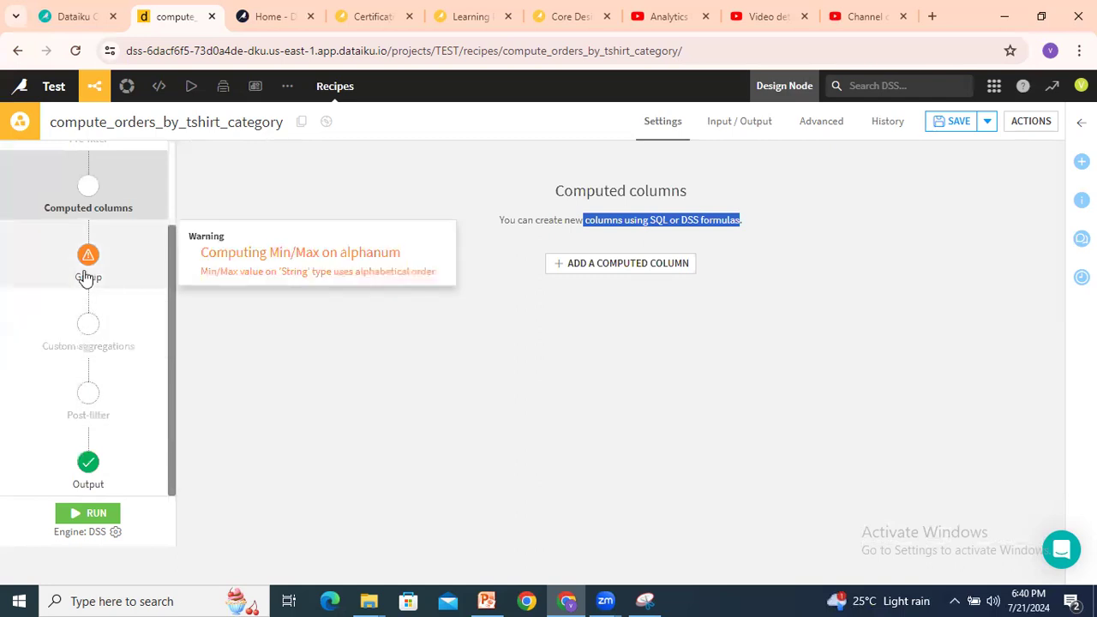
click(86, 279)
click(87, 343)
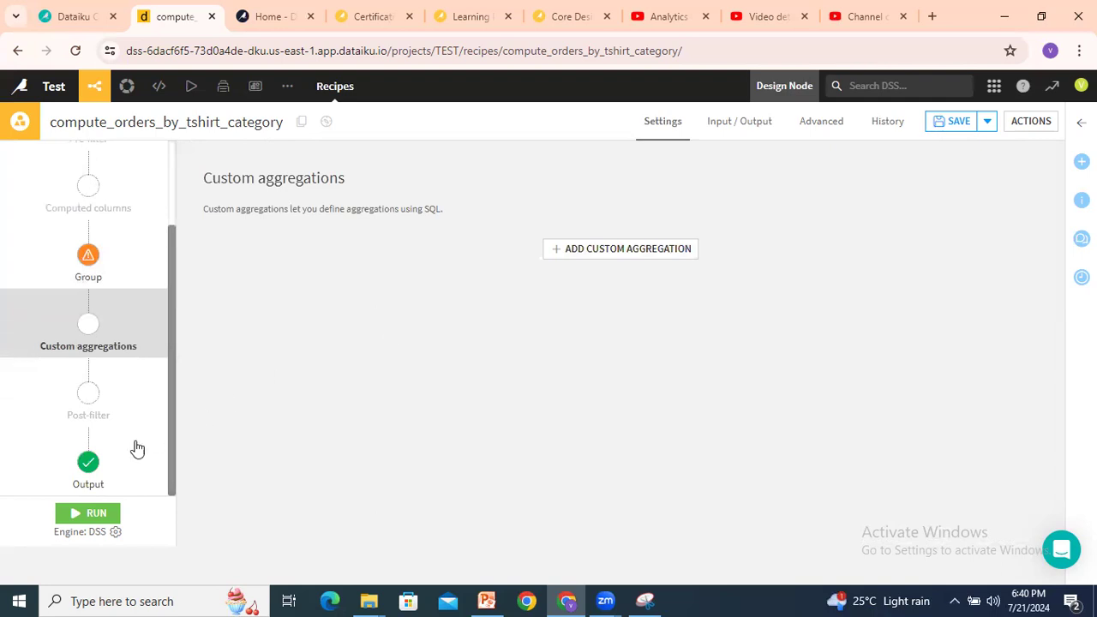
click(90, 397)
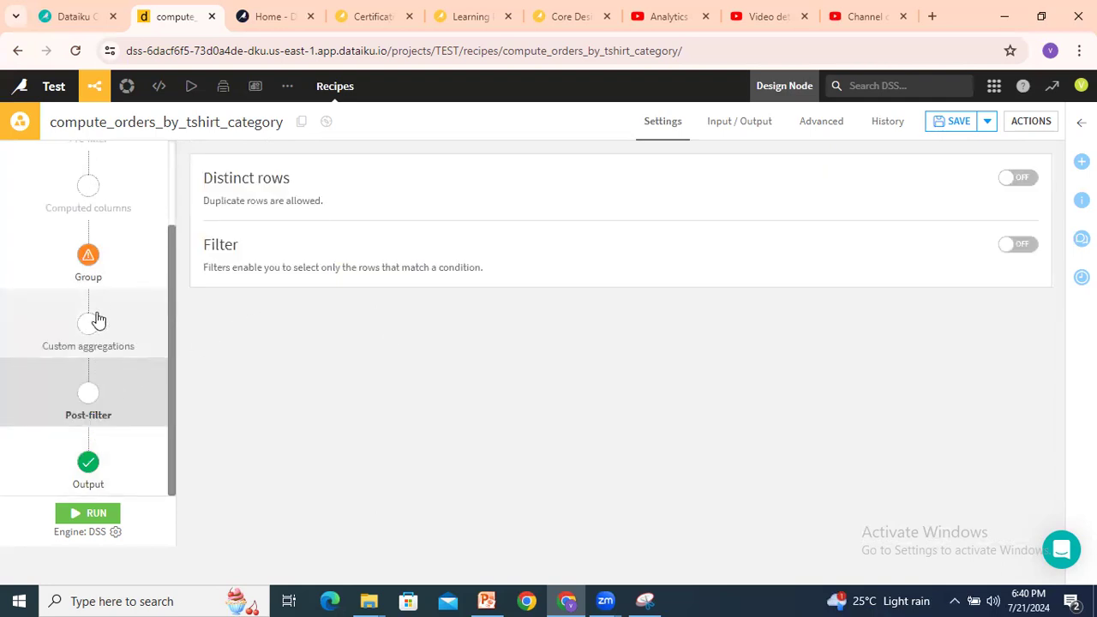
Turn the post-filter on with an empty tshirt_category condition and view the recipe's Input/Output.
mouse_move(97, 276)
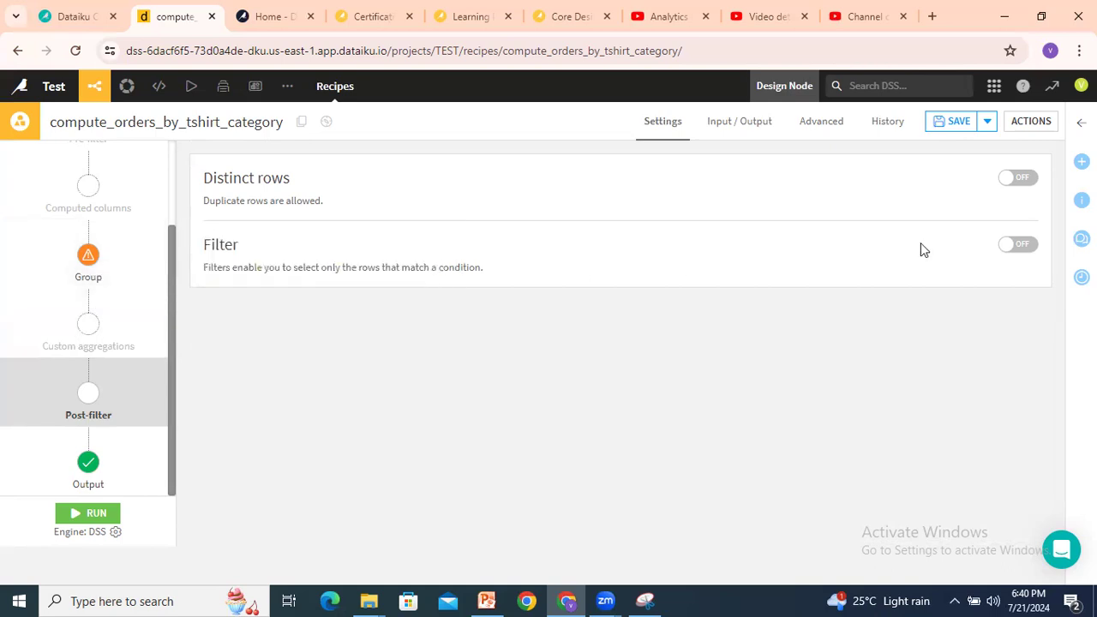
click(1028, 246)
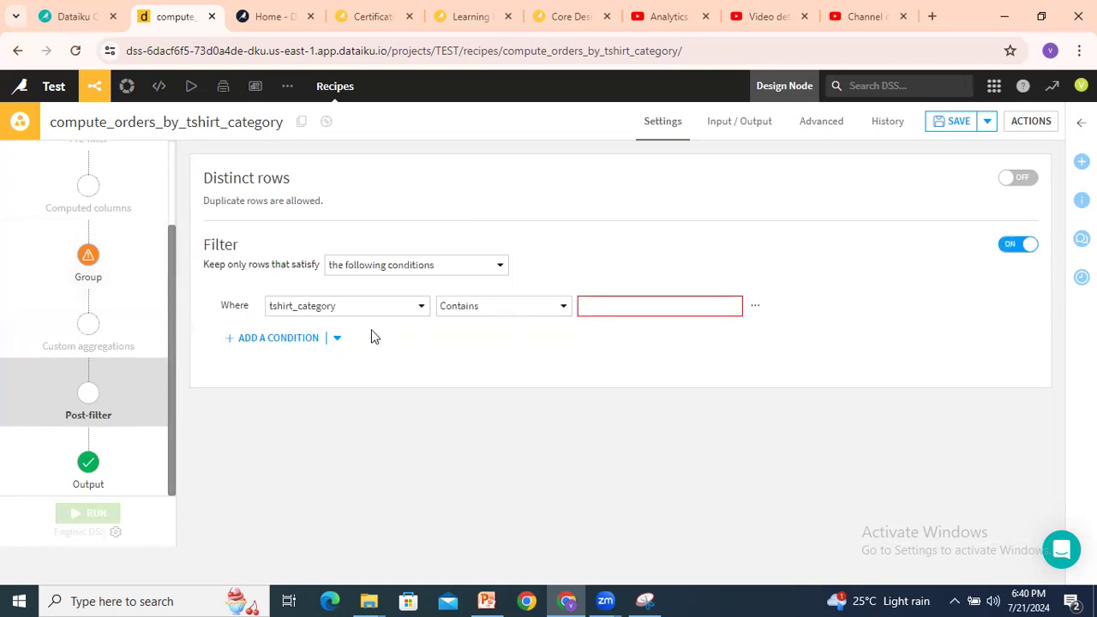
click(350, 315)
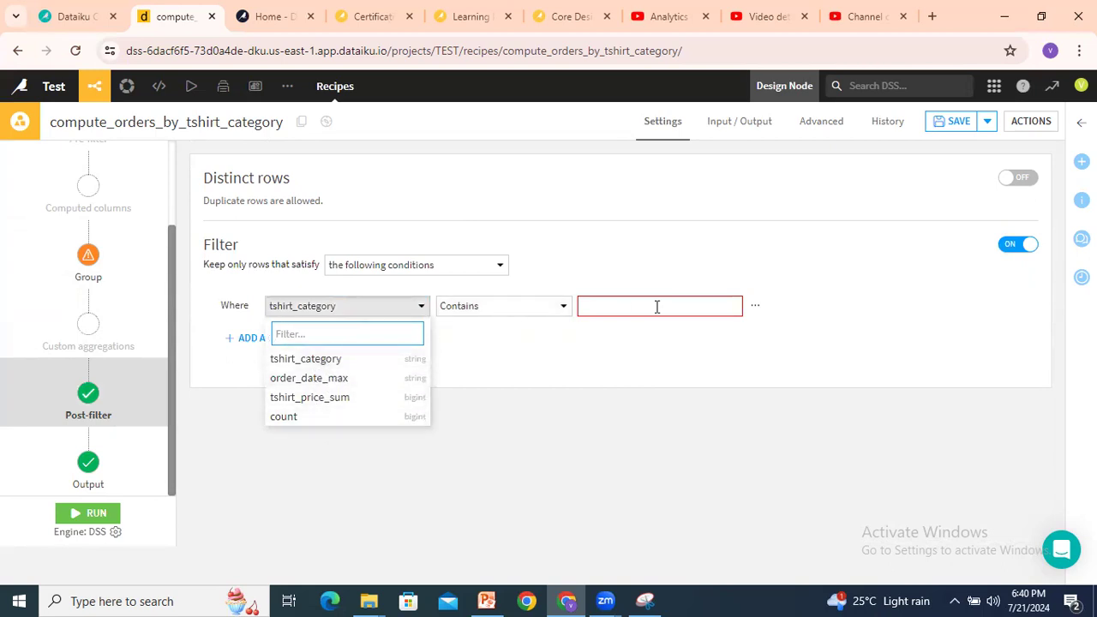
click(503, 442)
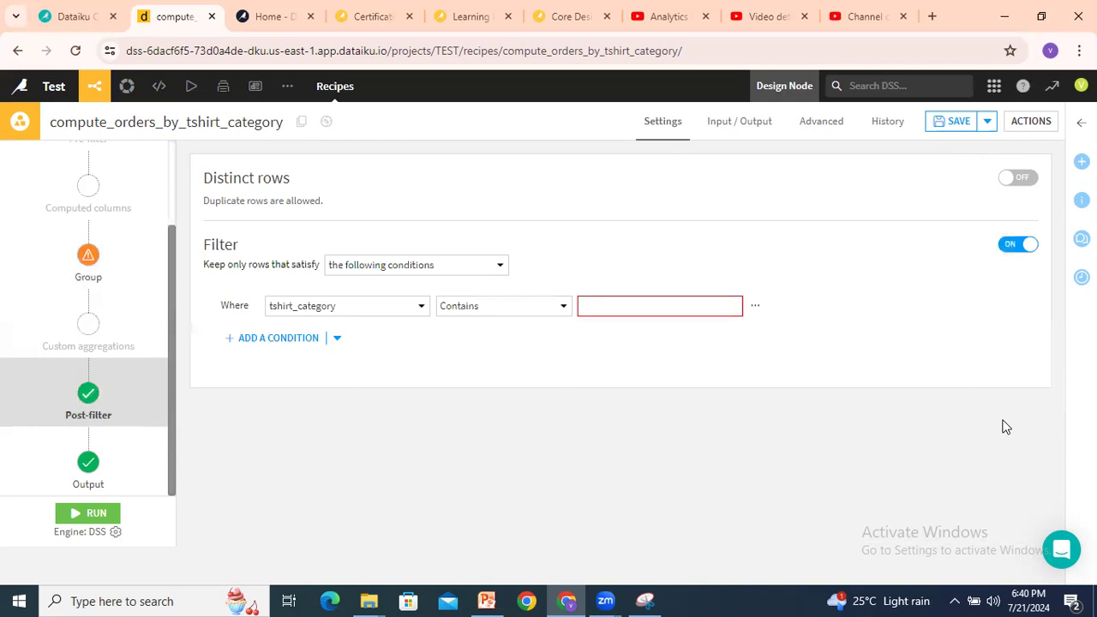
click(746, 125)
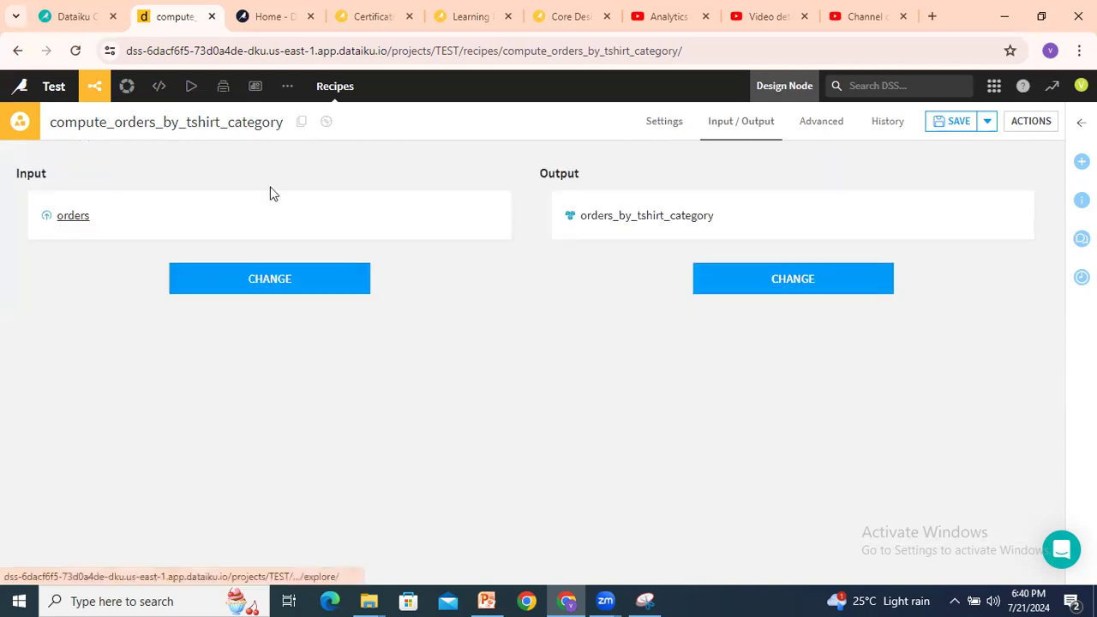
Review the recipe's Advanced settings and change History.
click(823, 121)
scroll(312, 277, down, 3)
scroll(313, 282, down, 1)
scroll(317, 283, up, 5)
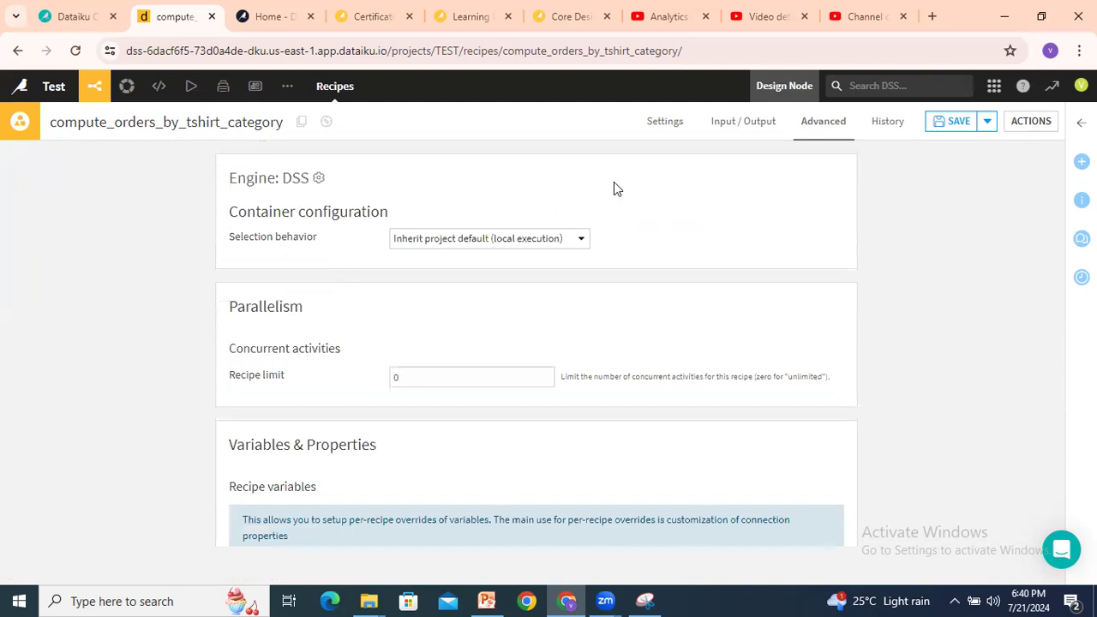
click(885, 128)
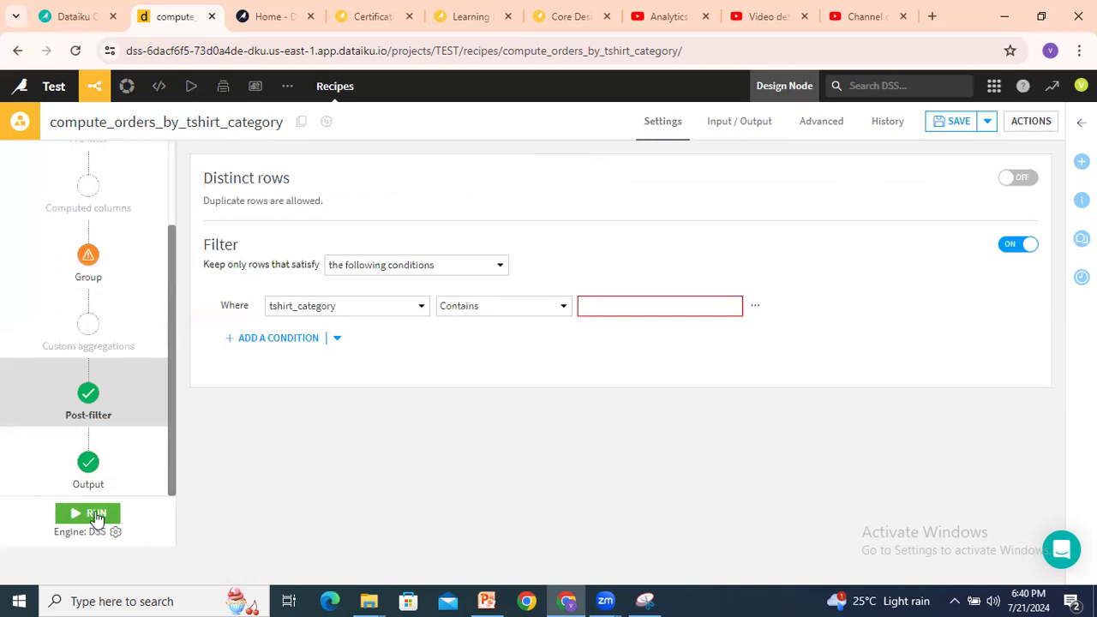
mouse_move(89, 256)
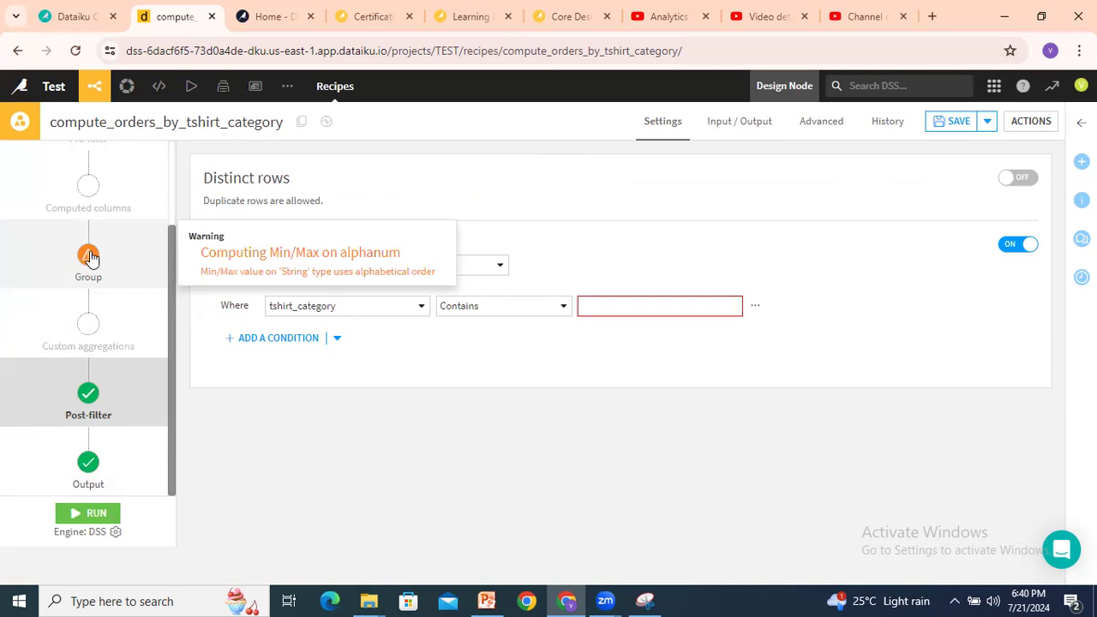
Check the Max order_date and Sum tshirt_price aggregations on the Group step and save the recipe.
click(88, 257)
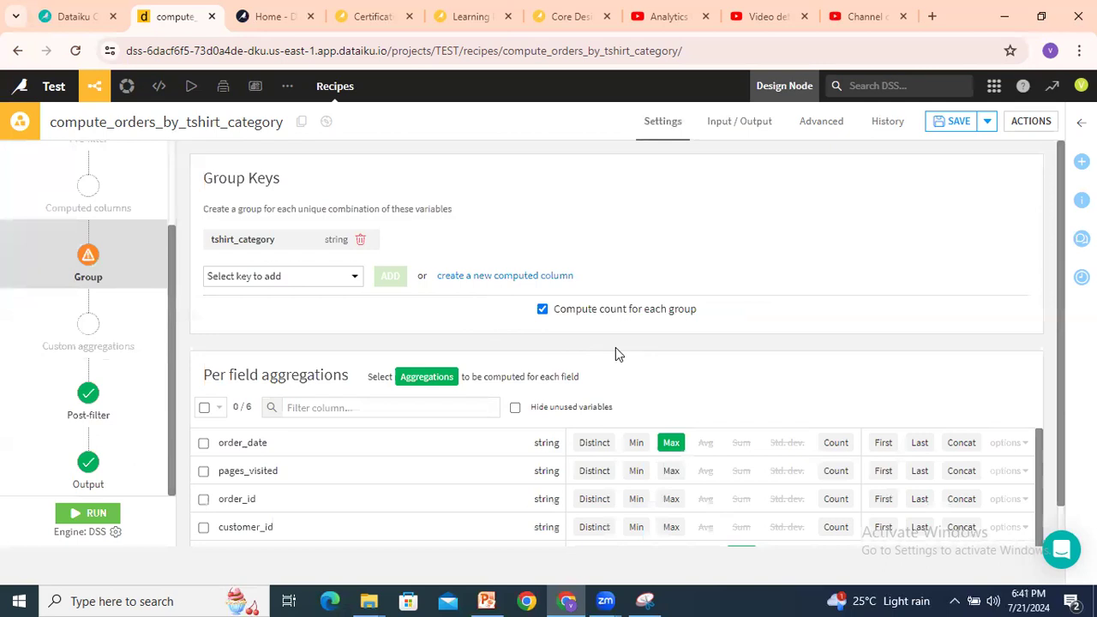
scroll(637, 354, down, 1)
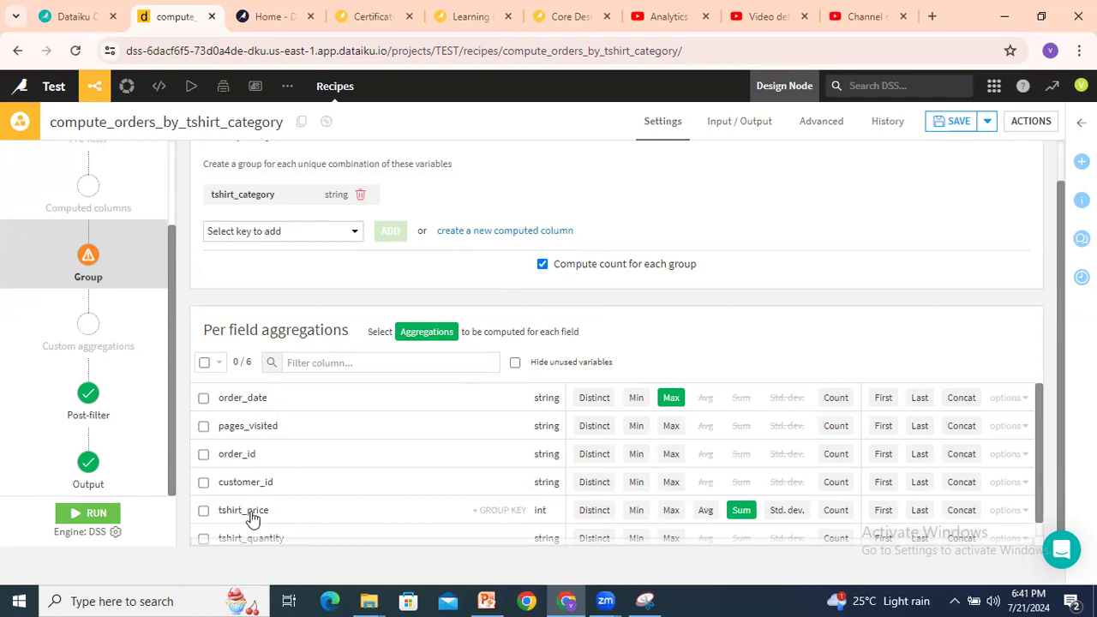
click(959, 122)
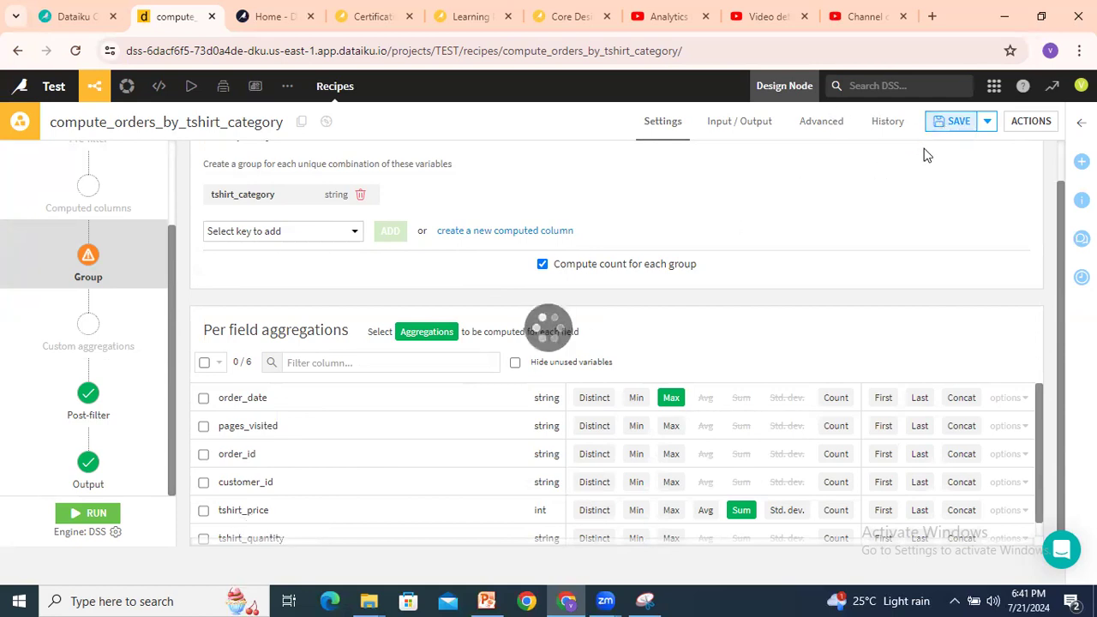
Open the orders dataset from the Flow and change tshirt_price storage type to string.
mouse_move(94, 86)
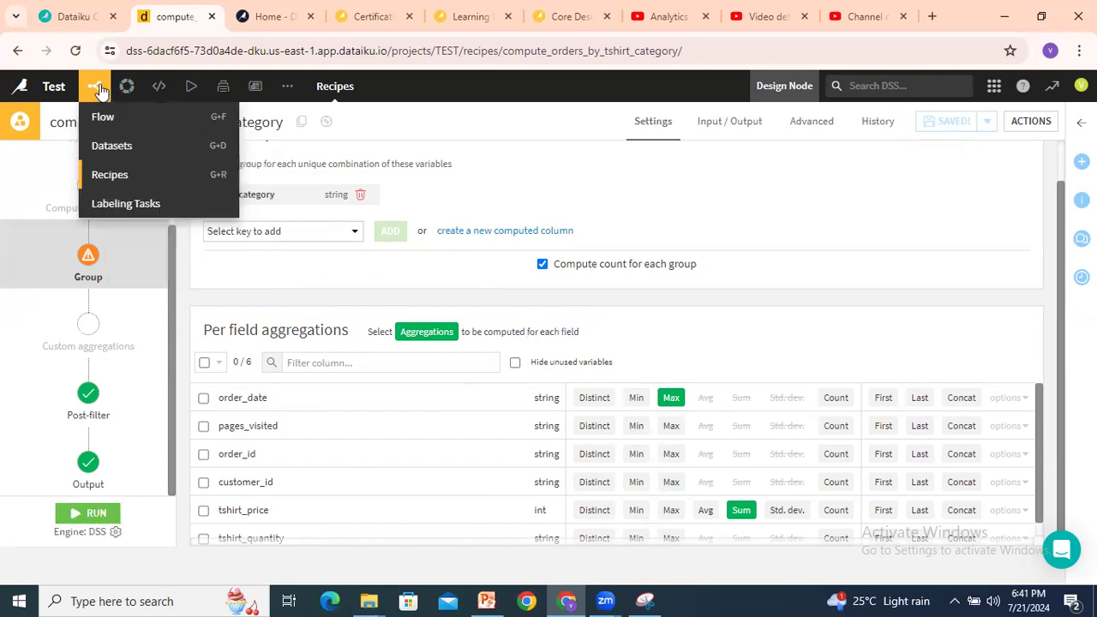
click(100, 115)
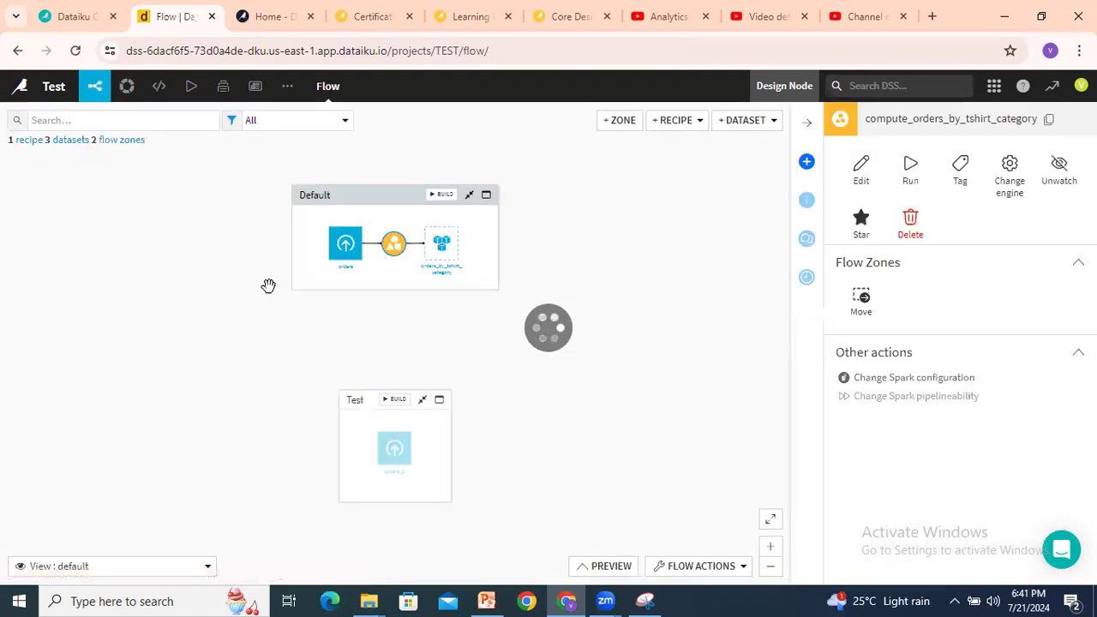
scroll(360, 263, up, 2)
double_click(387, 263)
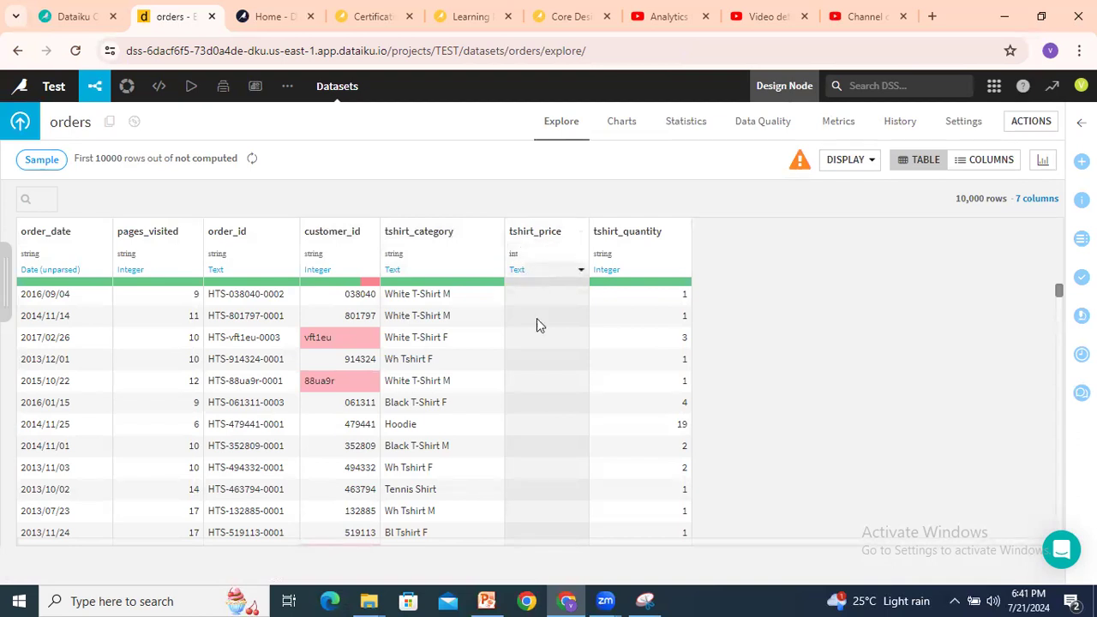
scroll(600, 356, down, 3)
scroll(534, 418, down, 3)
scroll(535, 420, down, 10)
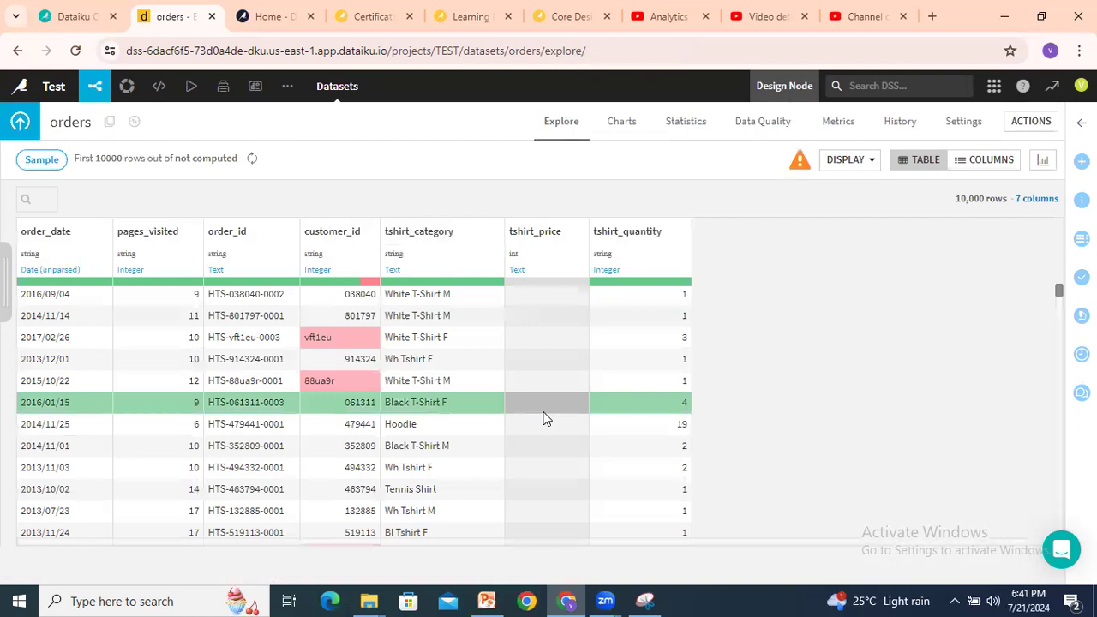
click(549, 257)
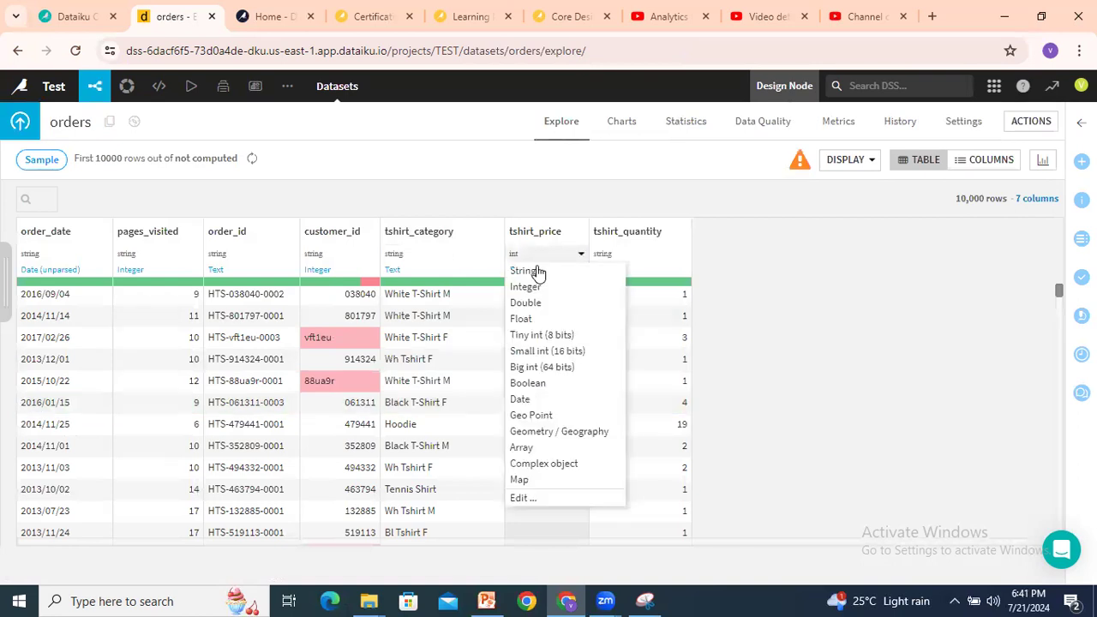
click(527, 272)
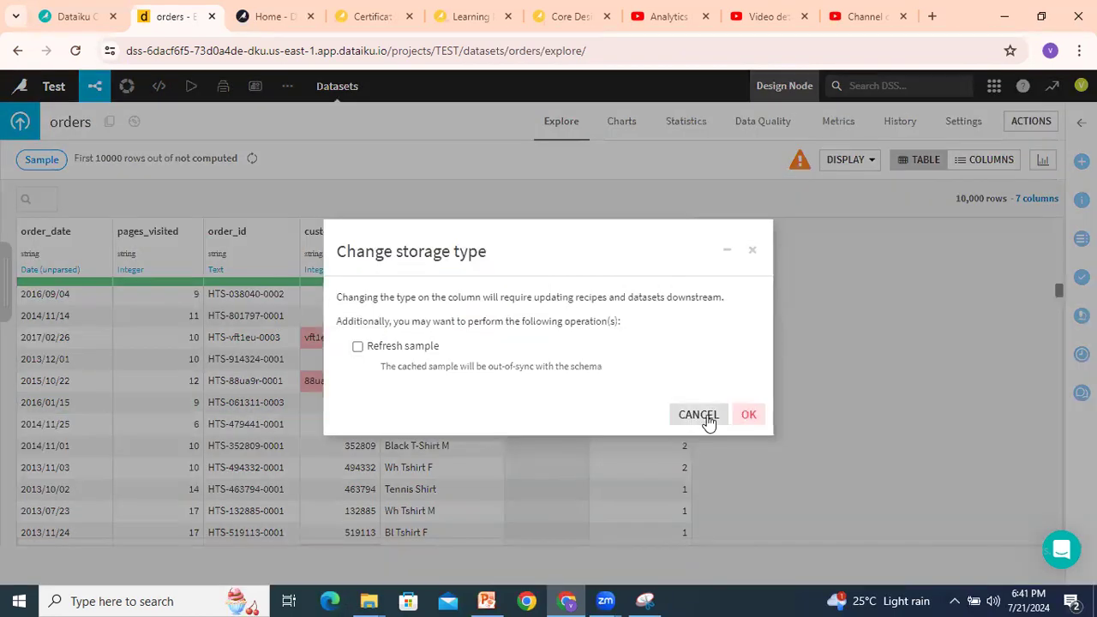
click(749, 415)
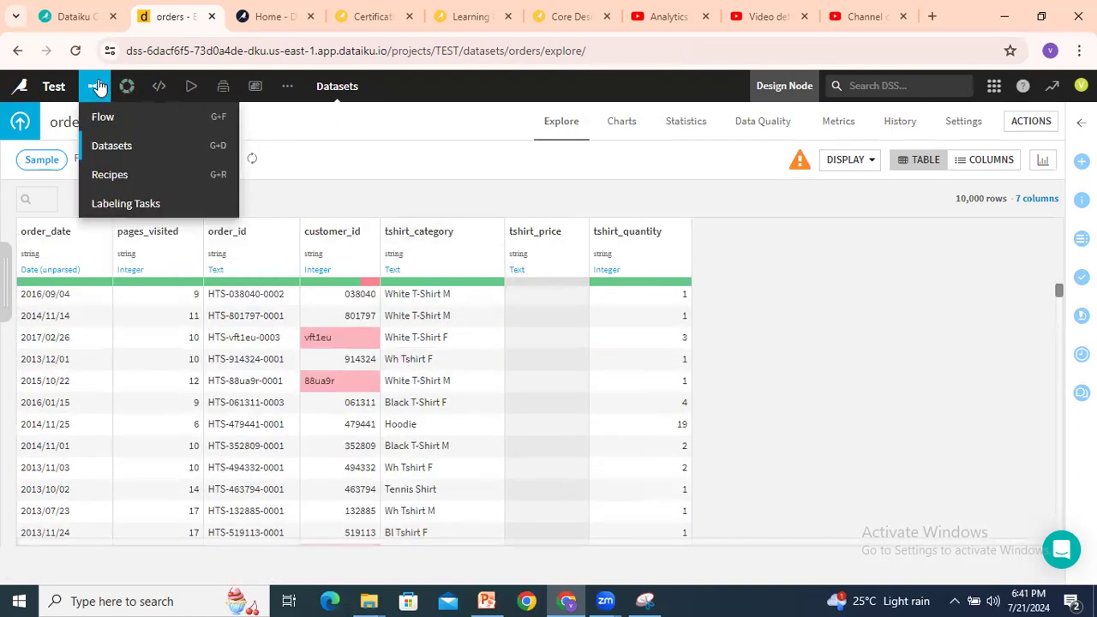
Reopen orders and set tshirt_price storage type back to integer.
click(102, 117)
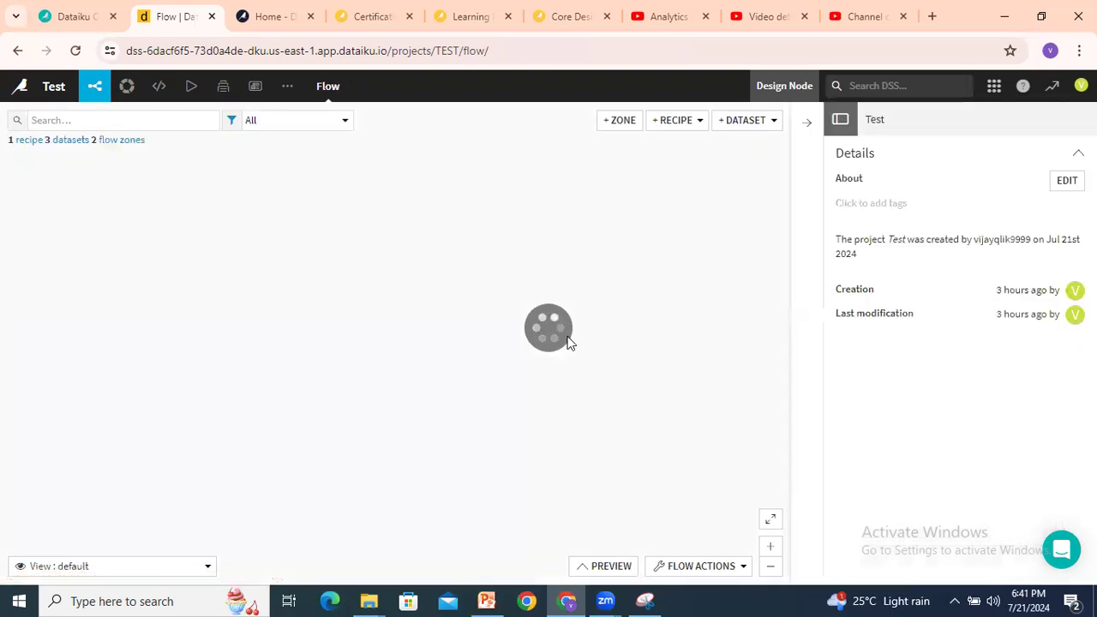
double_click(314, 236)
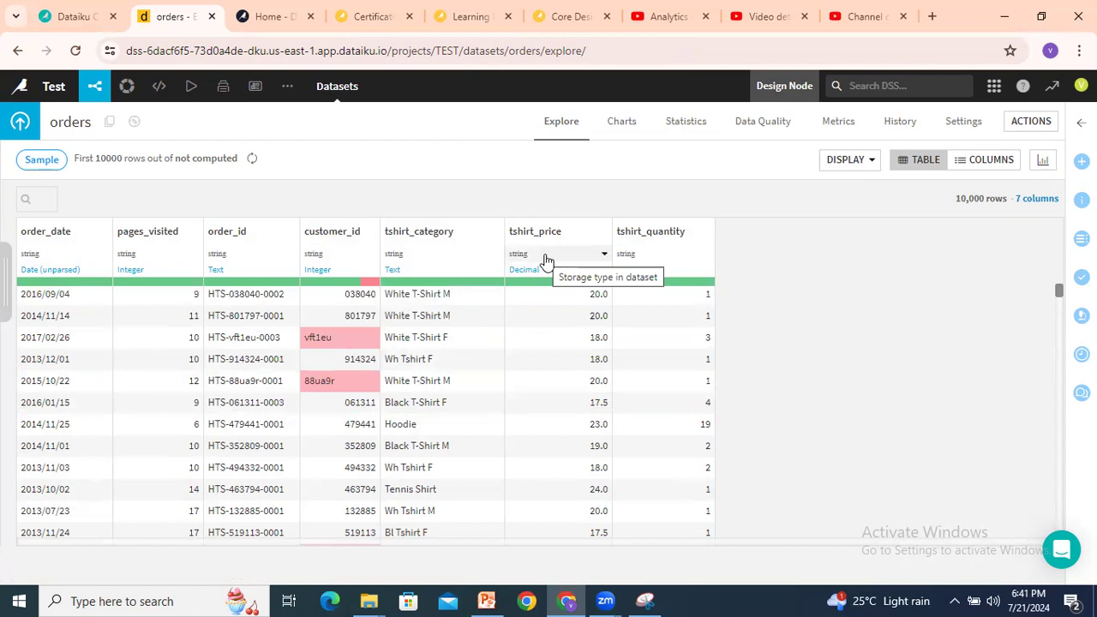
click(547, 257)
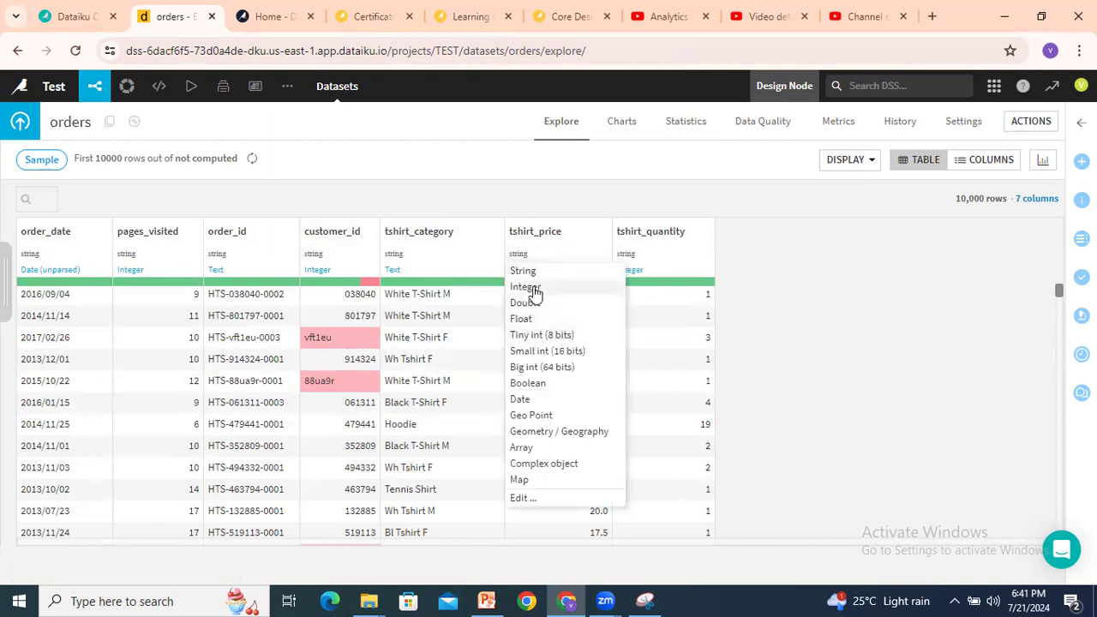
click(533, 291)
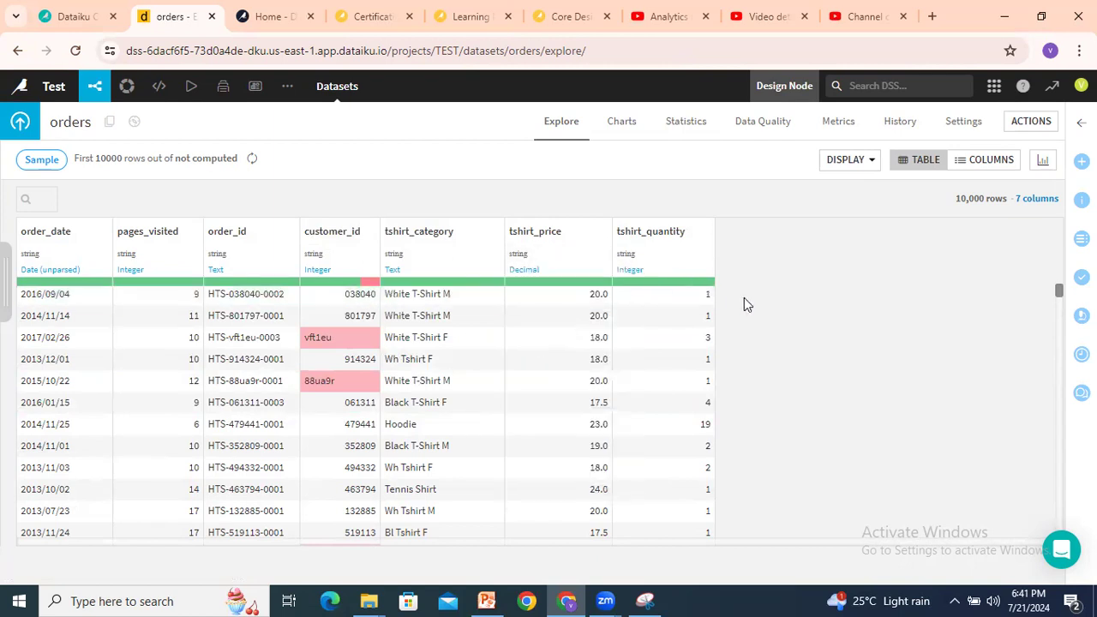
click(749, 414)
mouse_move(94, 87)
click(101, 115)
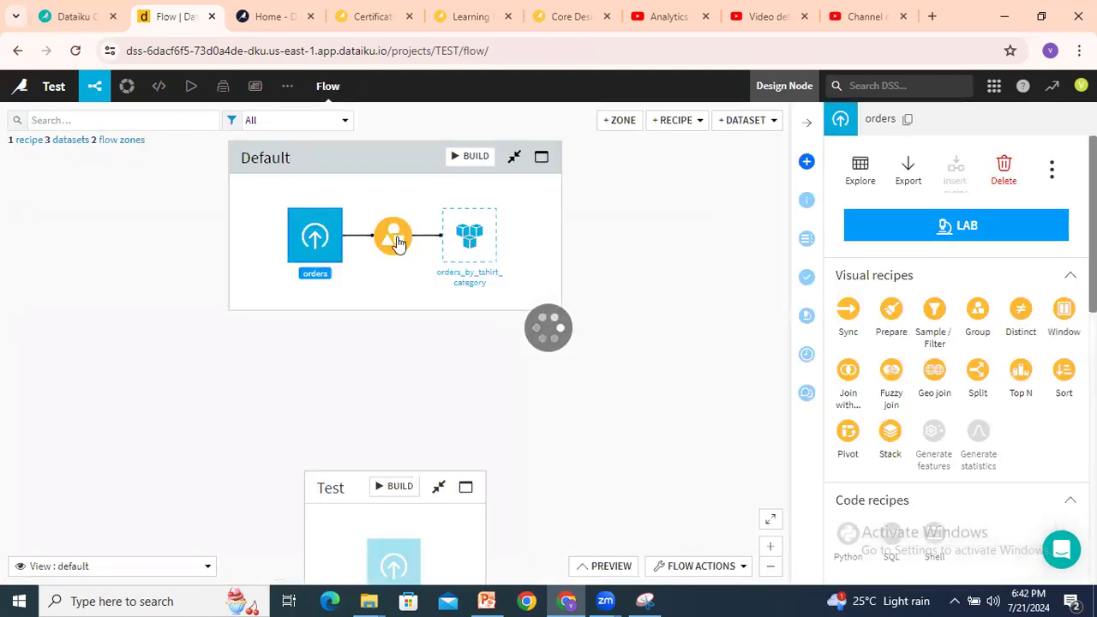
click(396, 240)
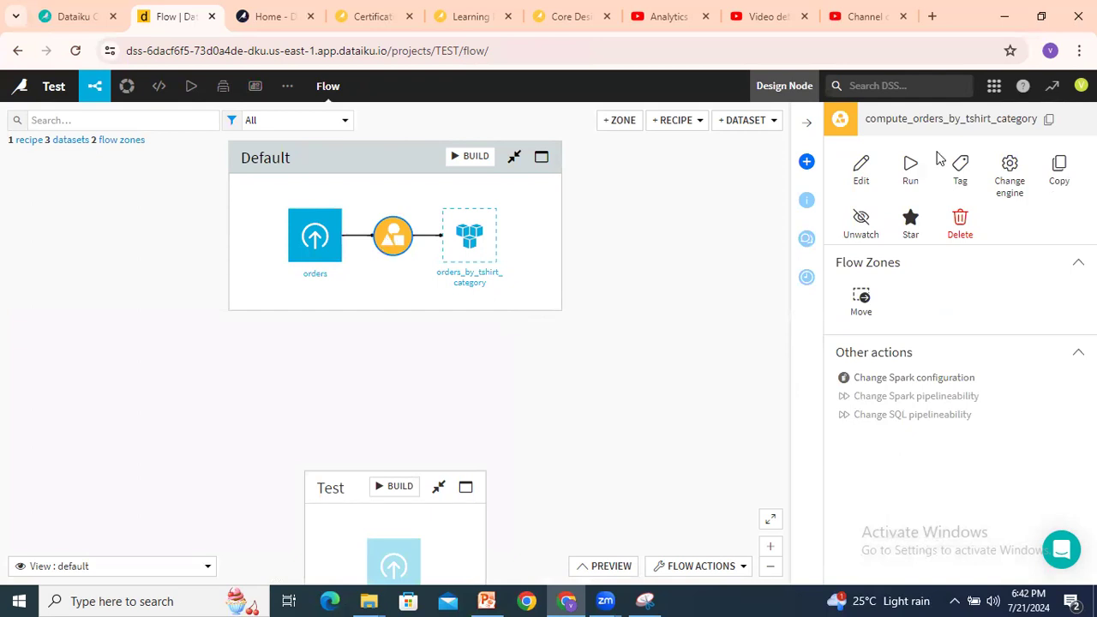
click(911, 165)
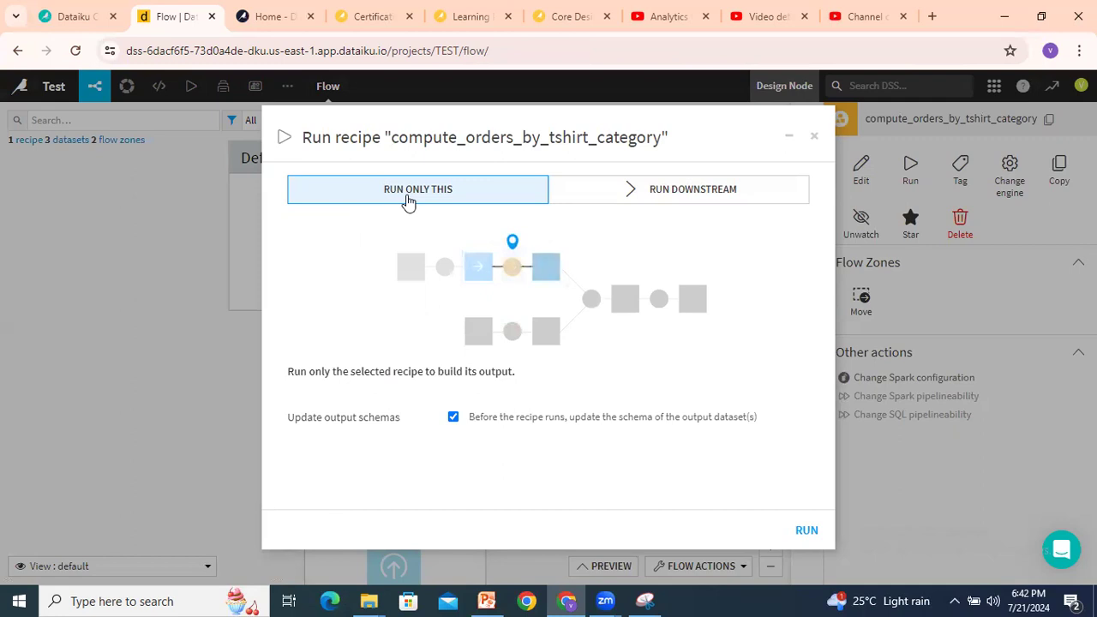
click(720, 193)
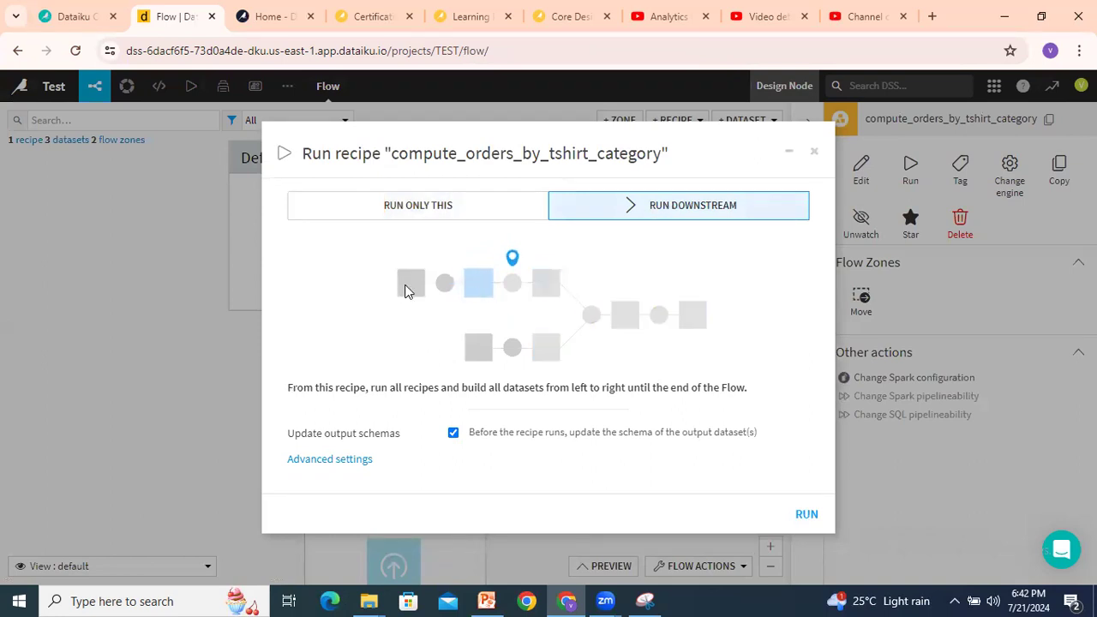
click(468, 206)
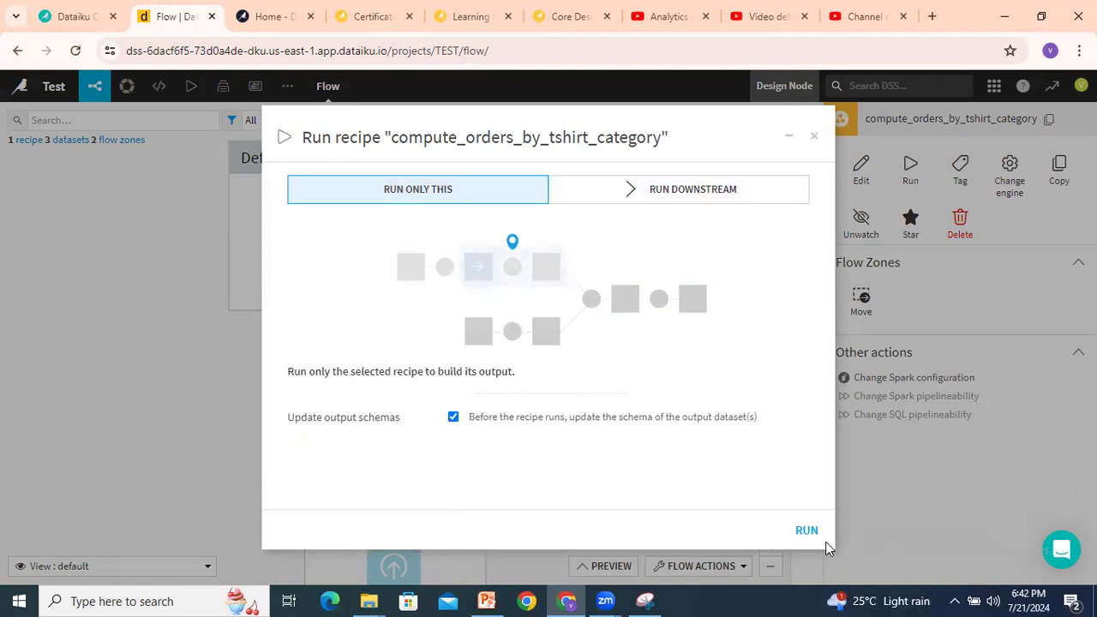
click(814, 136)
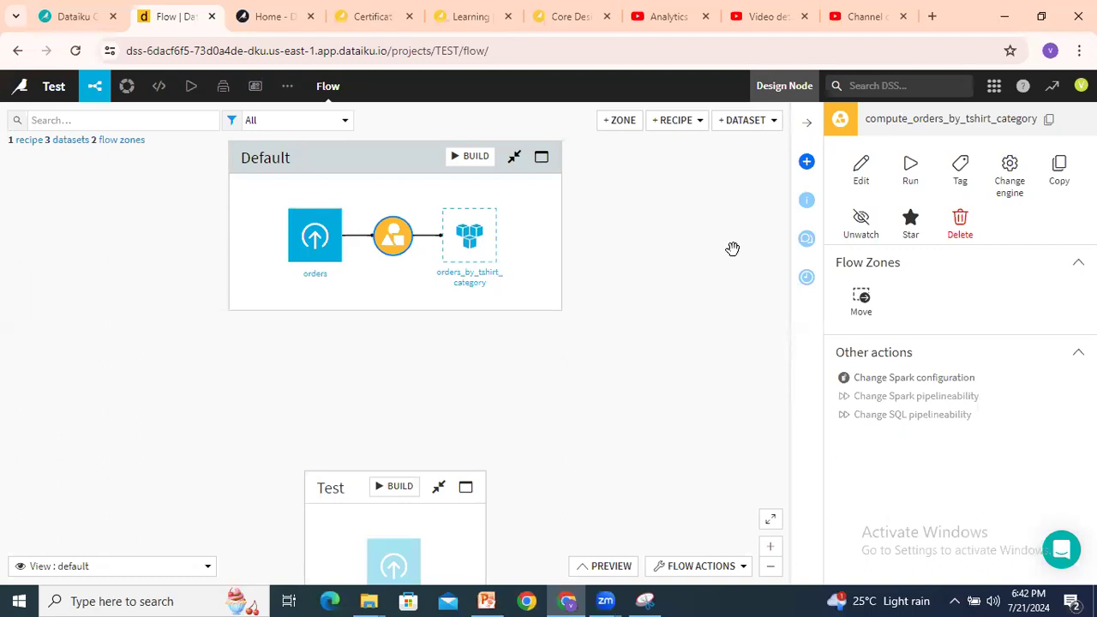
Run the compute_orders_by_tshirt_category Group recipe to build orders_by_tshirt_category.
double_click(395, 242)
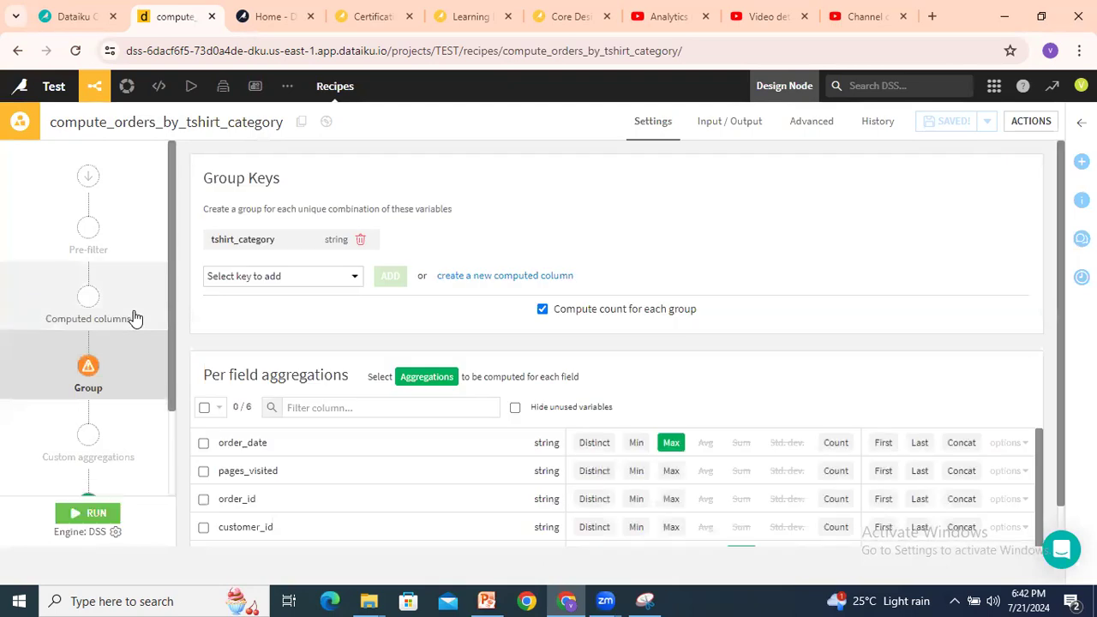
mouse_move(123, 372)
scroll(123, 378, down, 1)
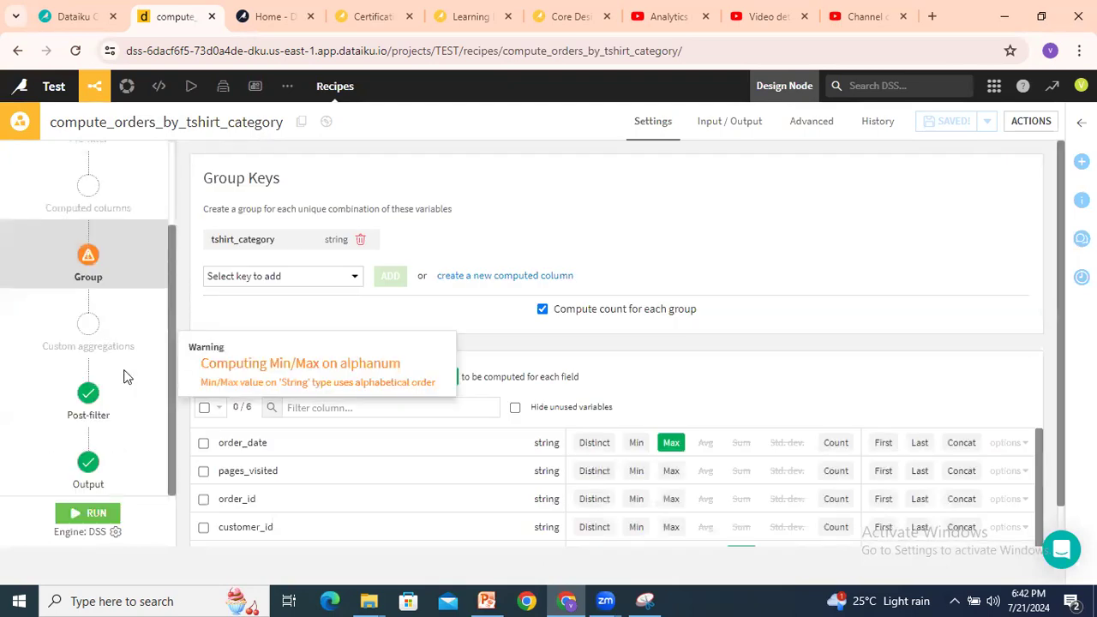
click(92, 514)
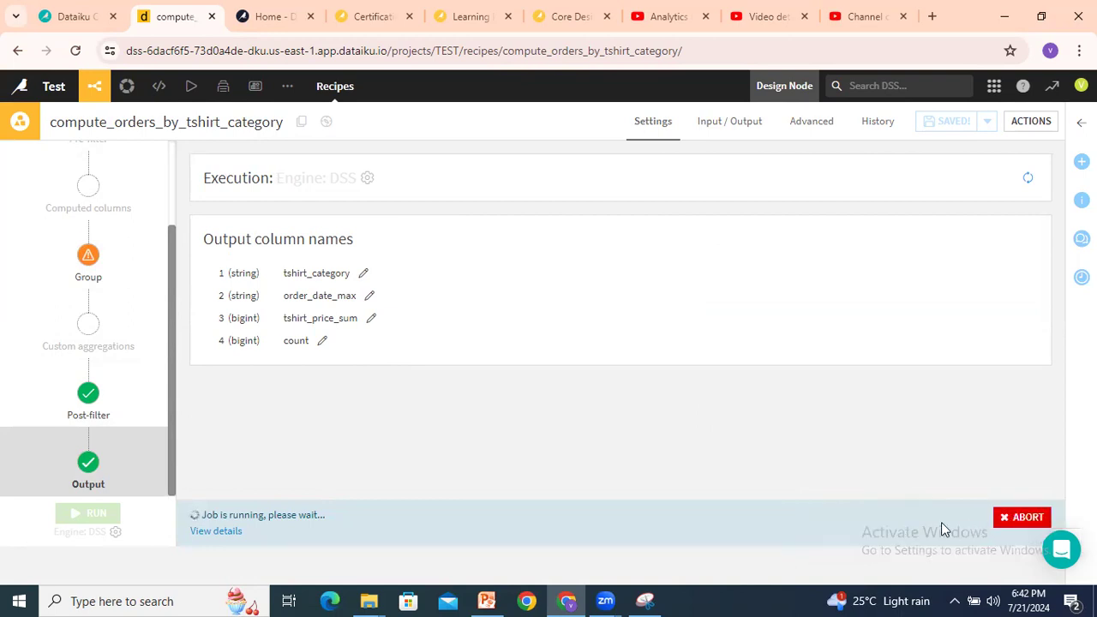
Wait for the build job to finish, succeeding with warnings.
drag(240, 513, 327, 514)
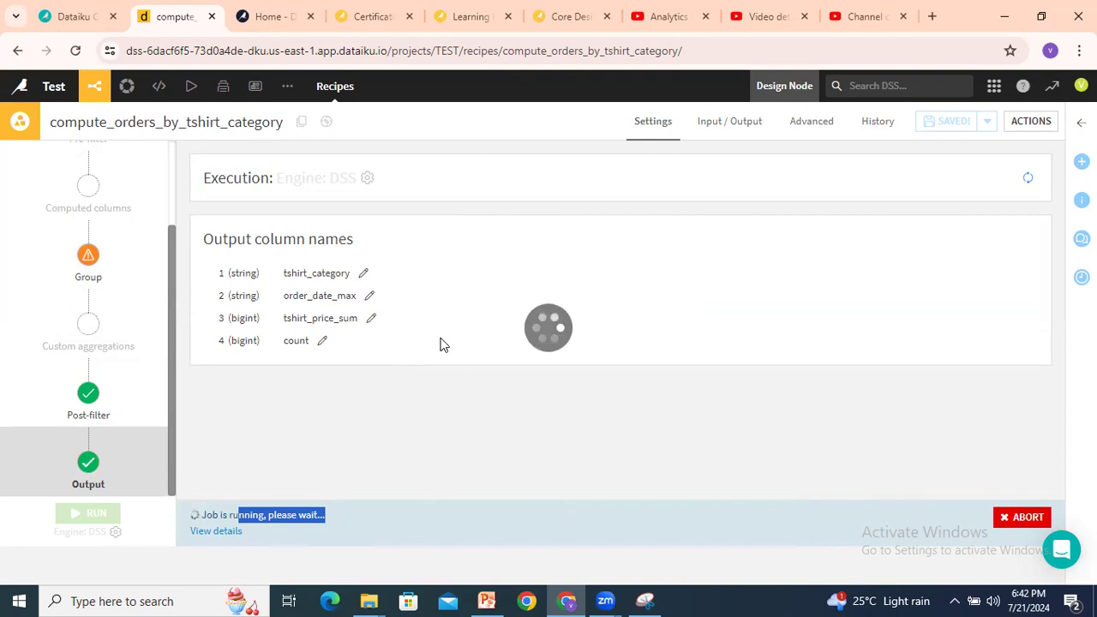
mouse_move(193, 93)
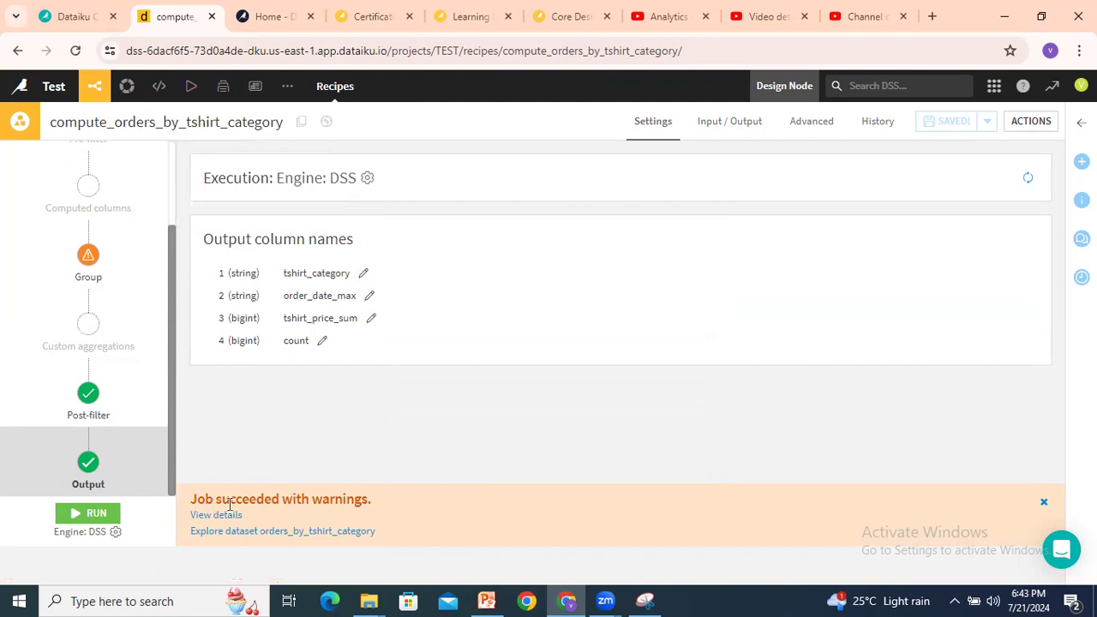
drag(200, 501, 363, 501)
click(324, 488)
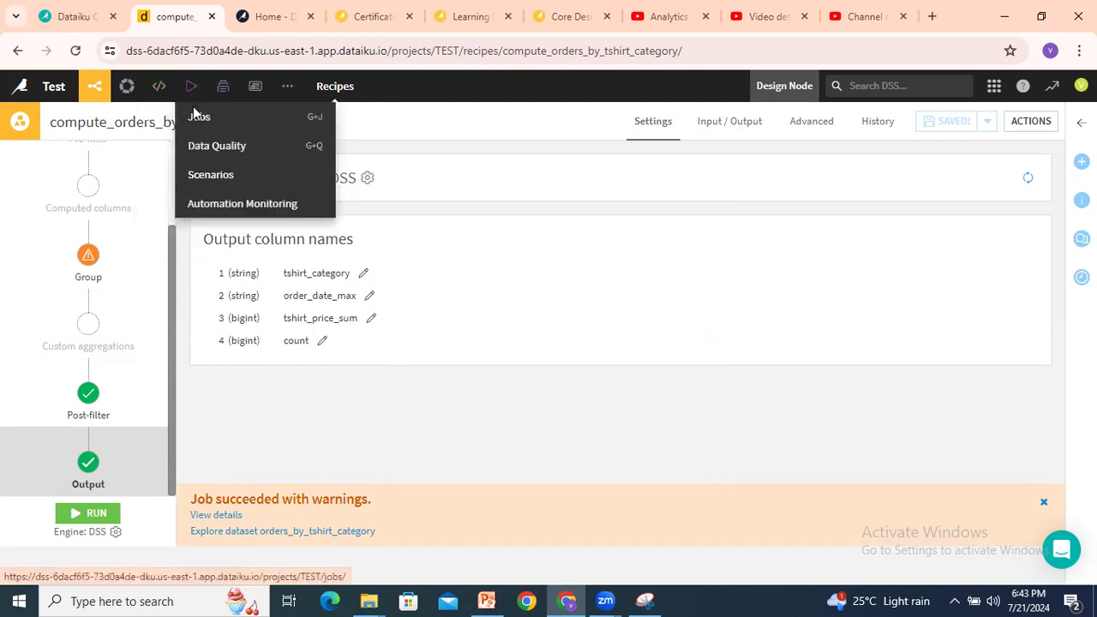
Open the Build orders_by_tshirt_category (NP) job page and review its activity log warnings.
click(198, 115)
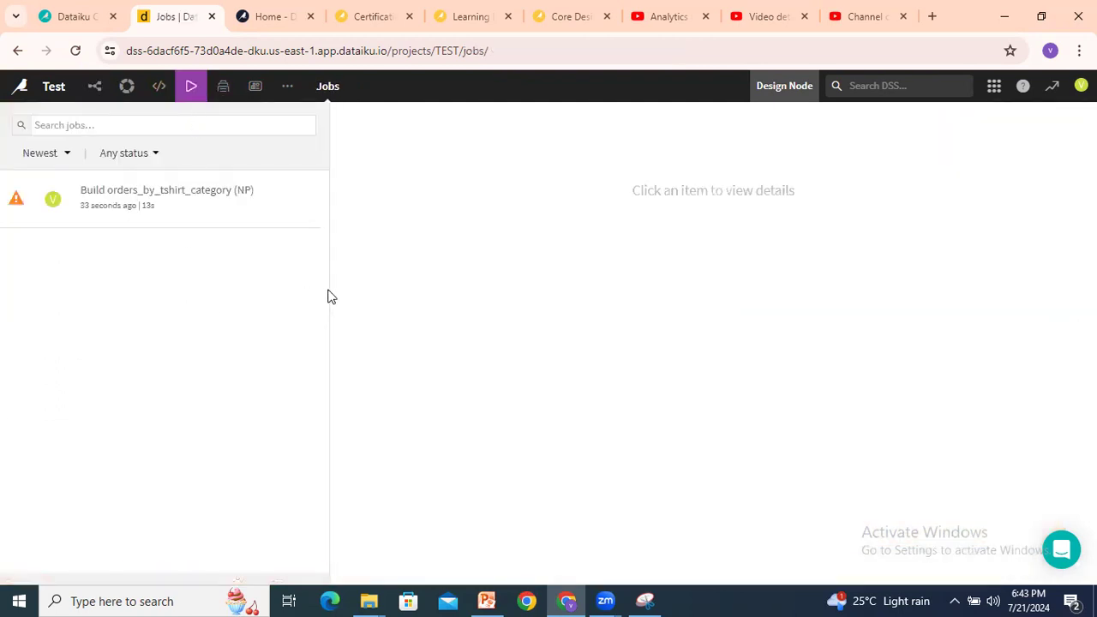
click(117, 182)
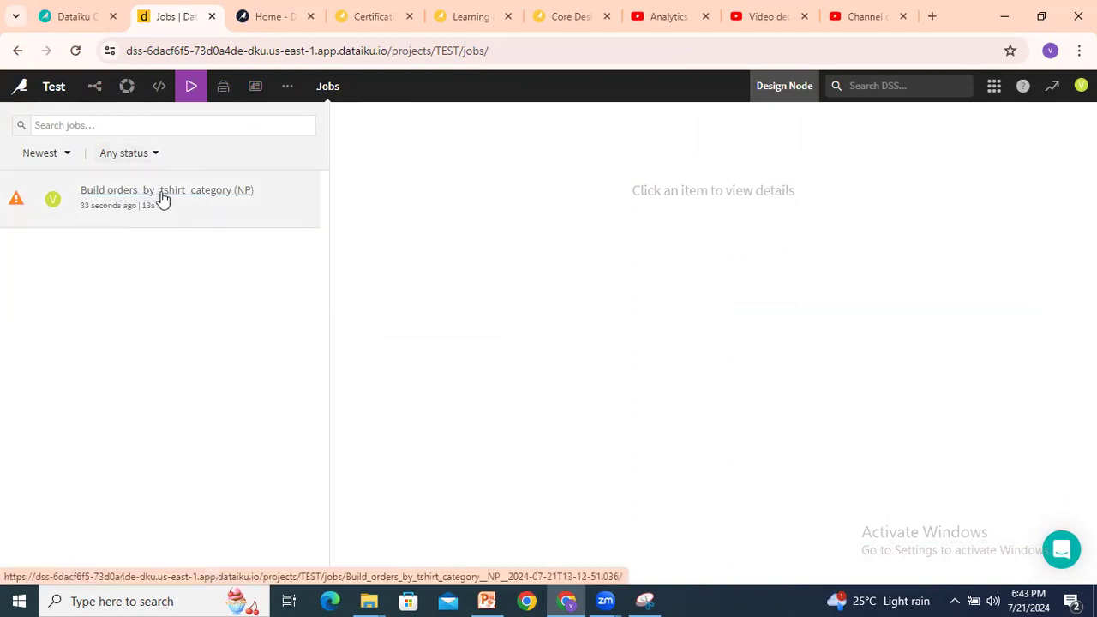
click(163, 198)
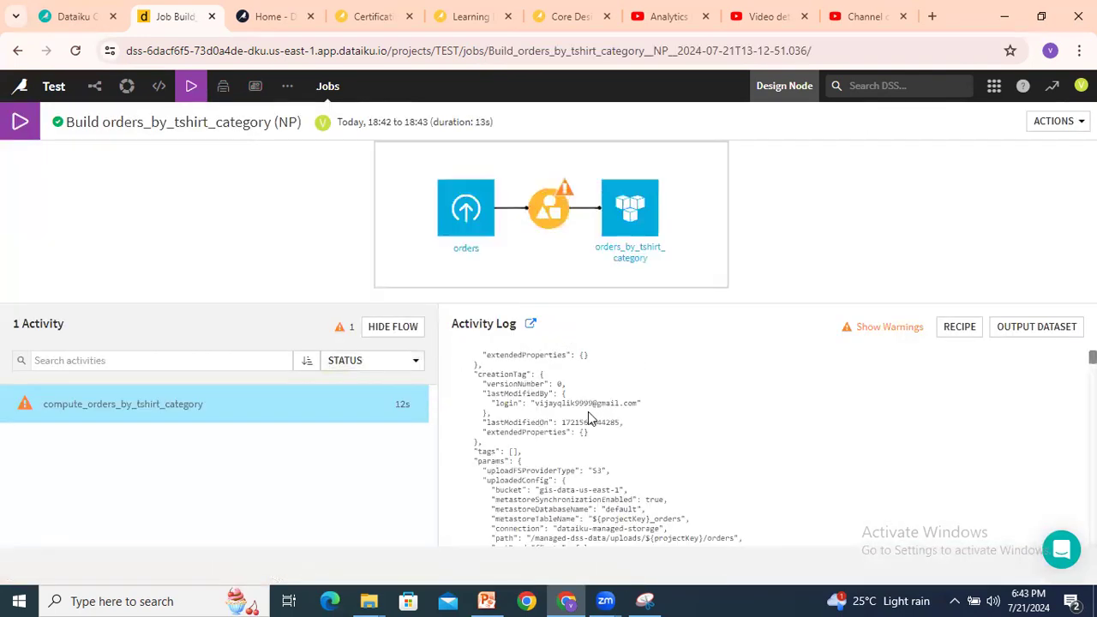
scroll(732, 400, down, 10)
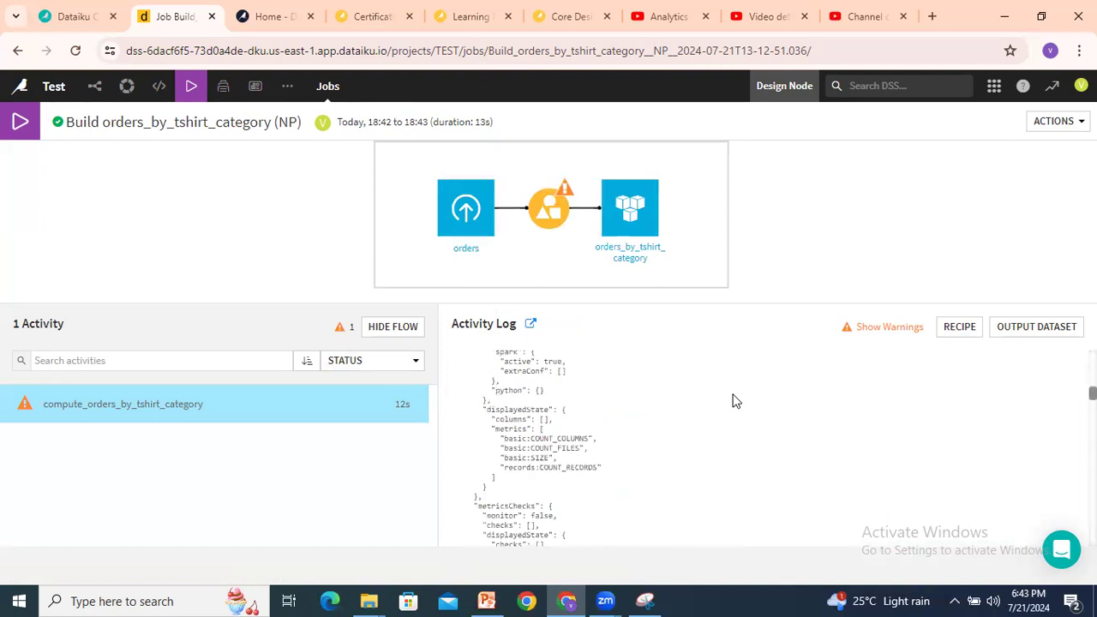
scroll(732, 399, up, 8)
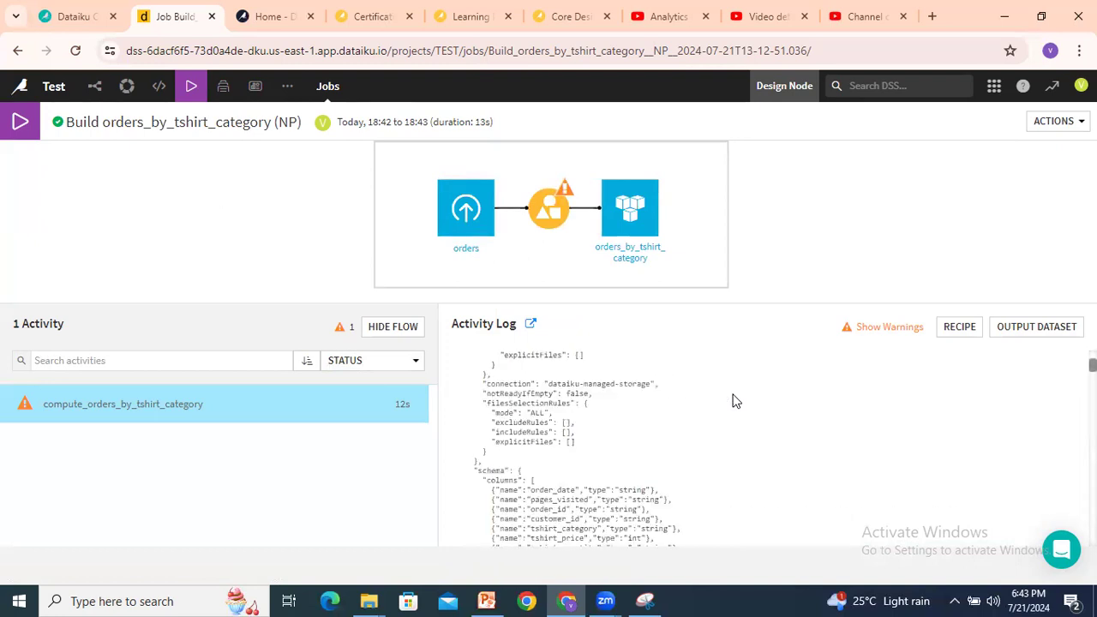
click(892, 329)
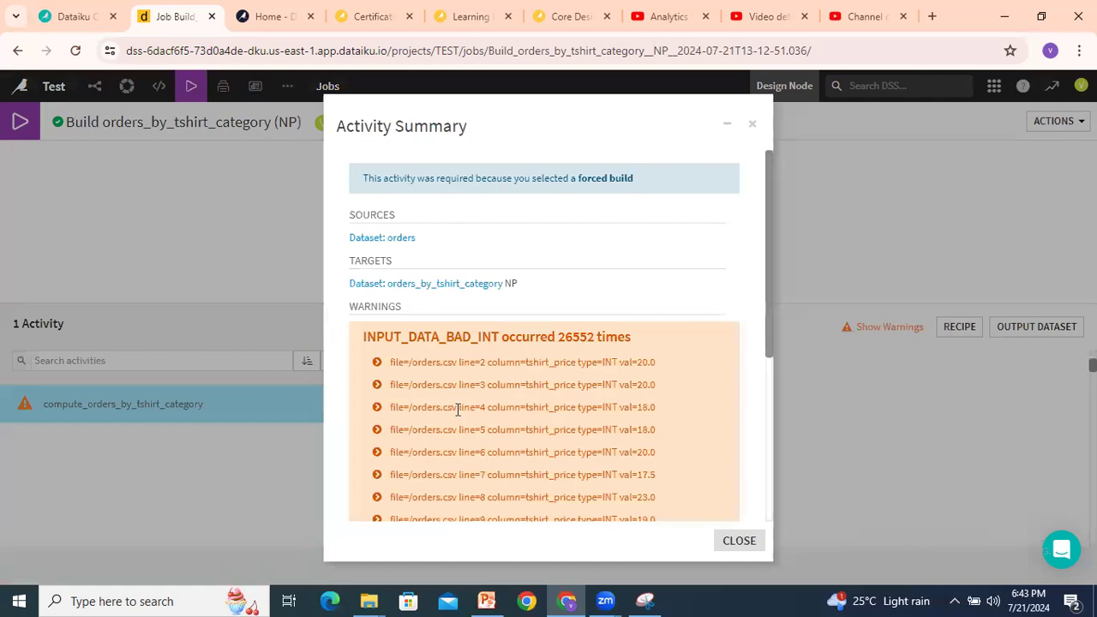
scroll(458, 410, down, 1)
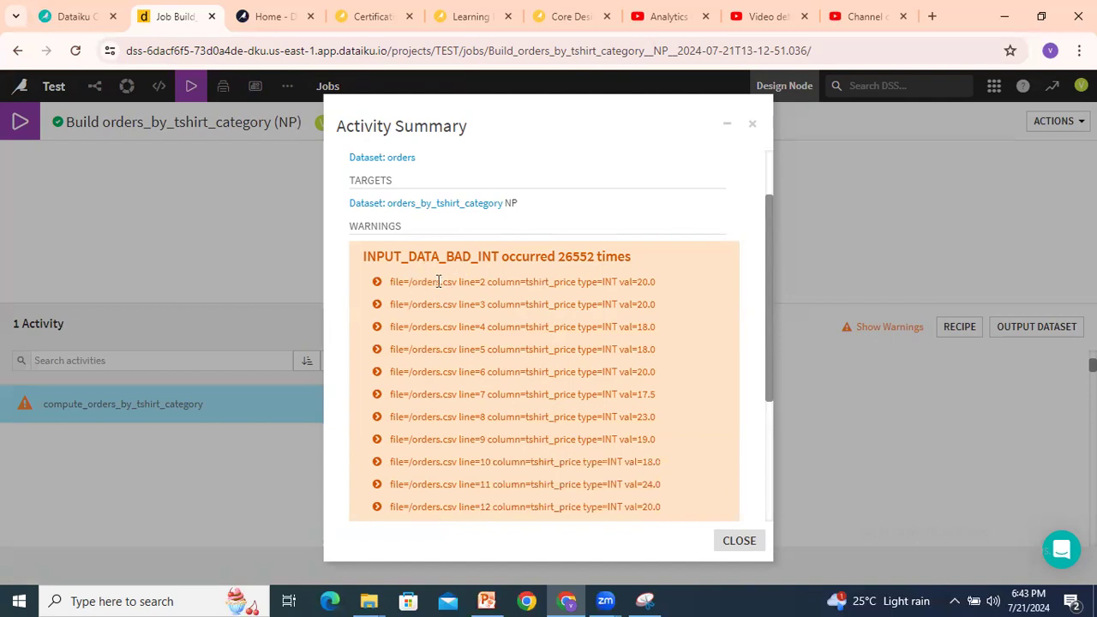
drag(417, 282, 638, 283)
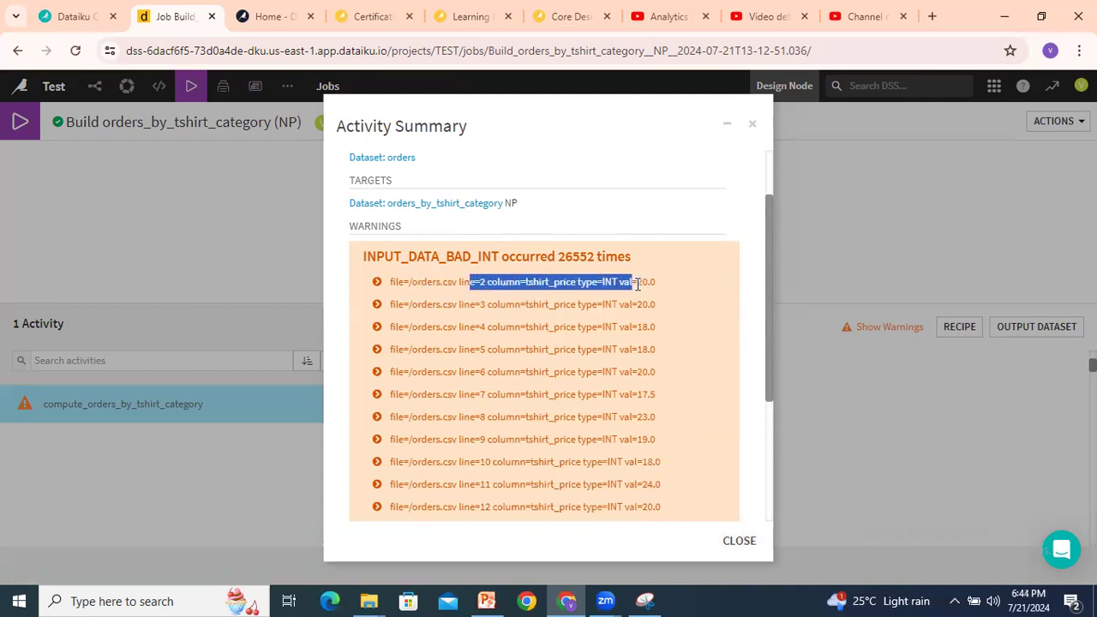
click(740, 541)
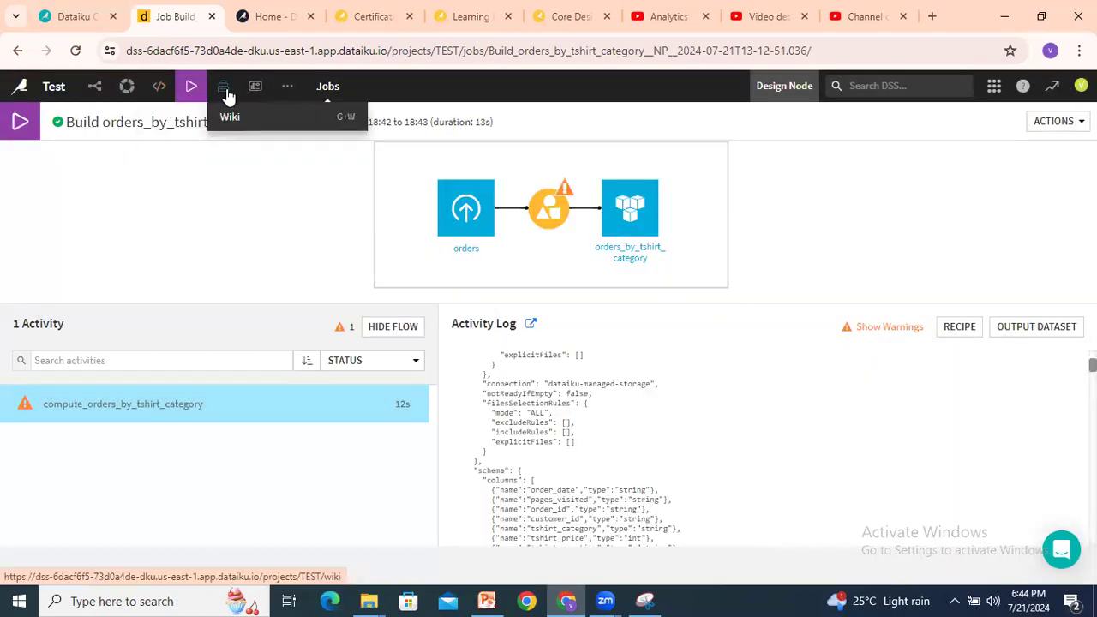
Change the orders dataset's tshirt_price storage type from int back to string and save the schema.
mouse_move(97, 97)
click(102, 116)
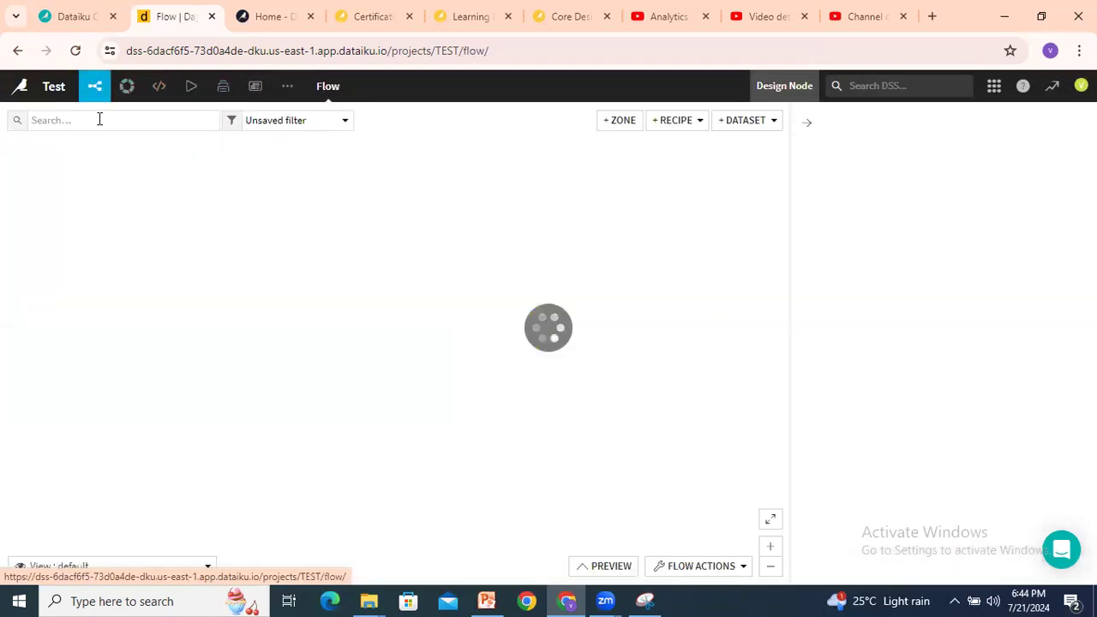
double_click(317, 257)
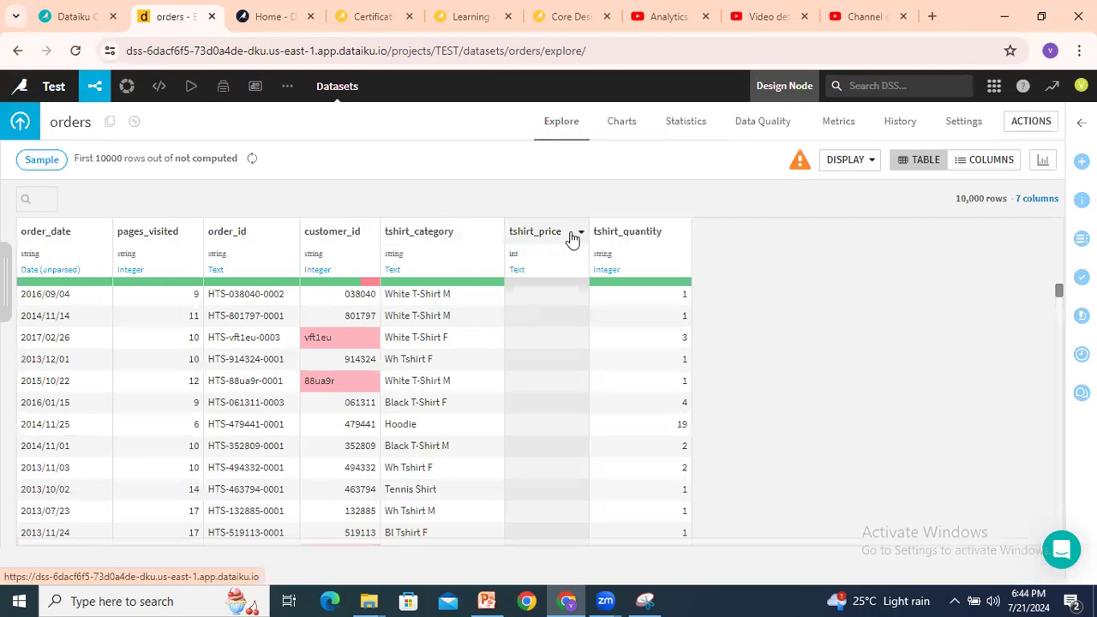
click(580, 232)
click(563, 219)
click(543, 254)
click(524, 301)
click(750, 414)
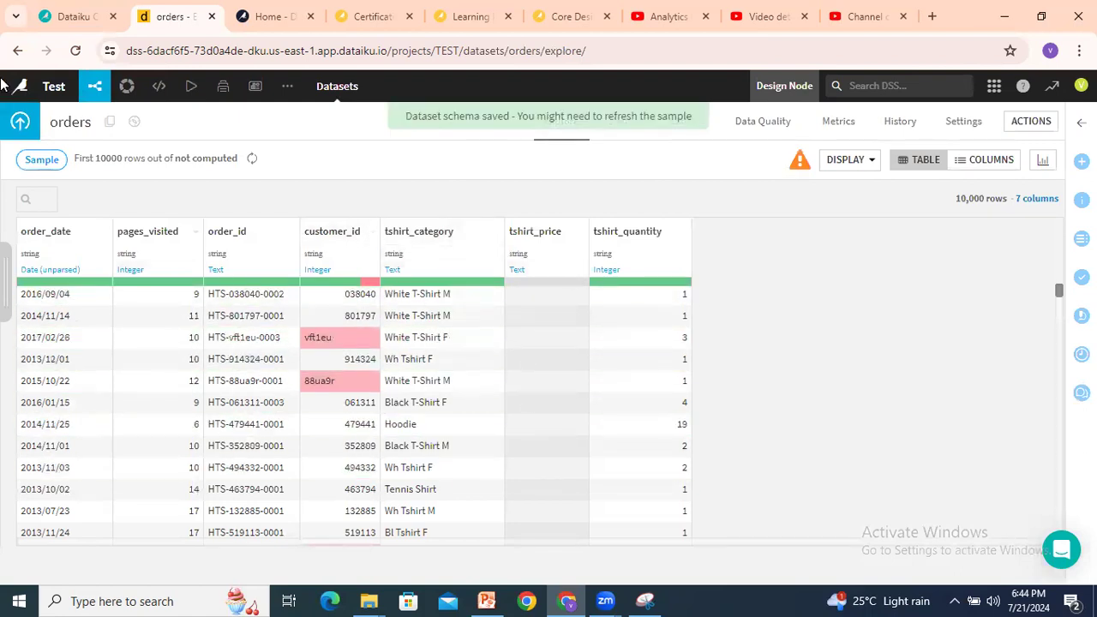
mouse_move(94, 86)
click(106, 115)
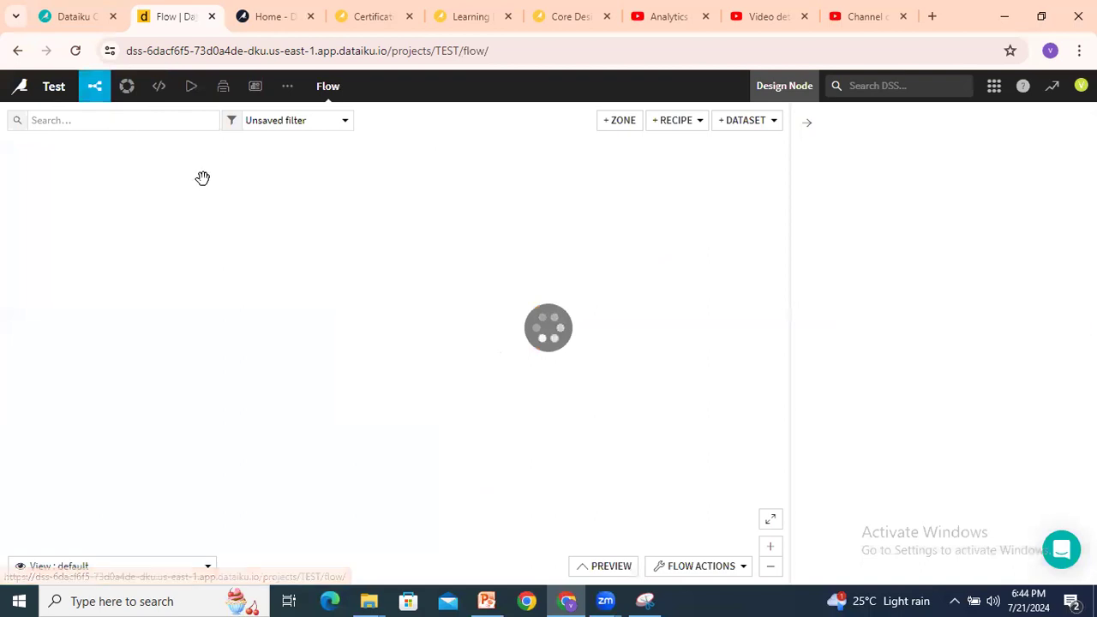
Review the Group recipe aggregations, where Sum is unavailable for string tshirt_price, and leave unsaved.
double_click(392, 238)
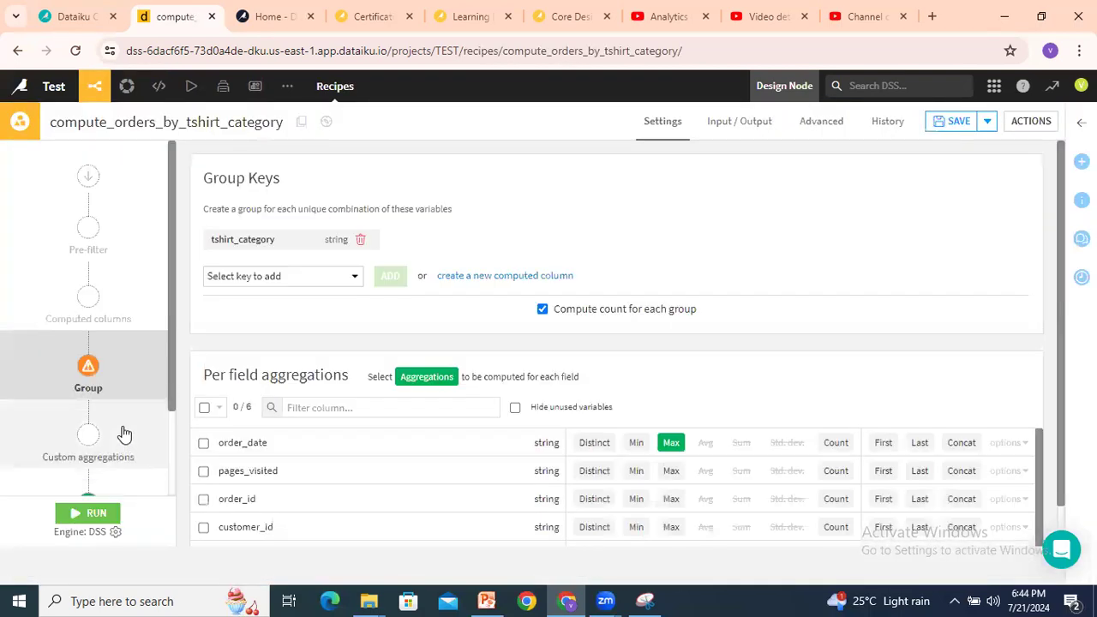
scroll(122, 431, down, 2)
mouse_move(85, 256)
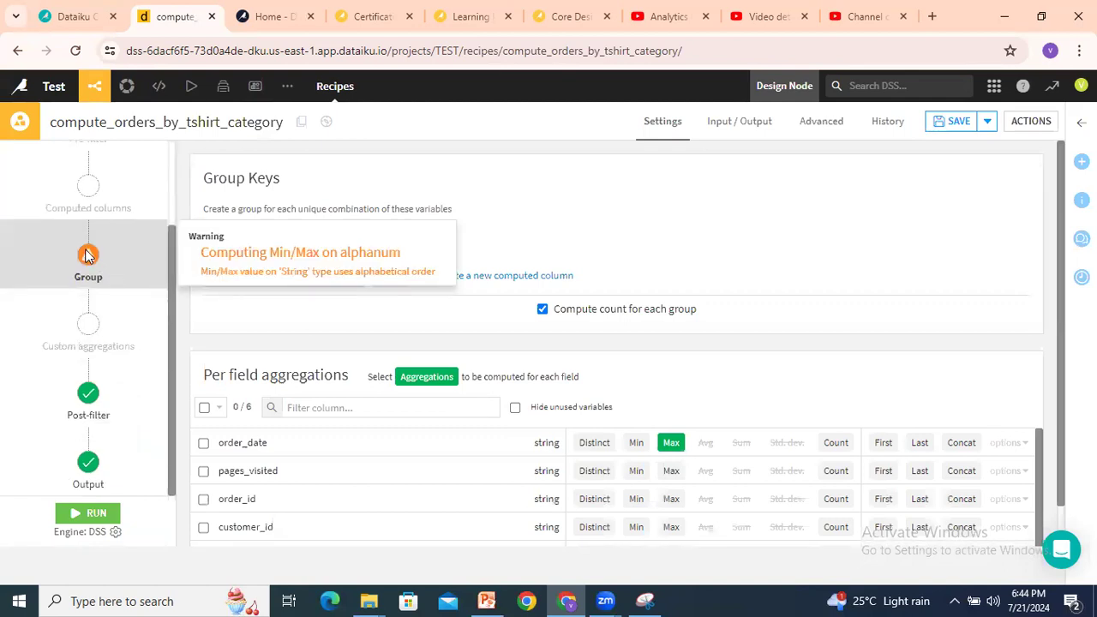
scroll(454, 450, down, 2)
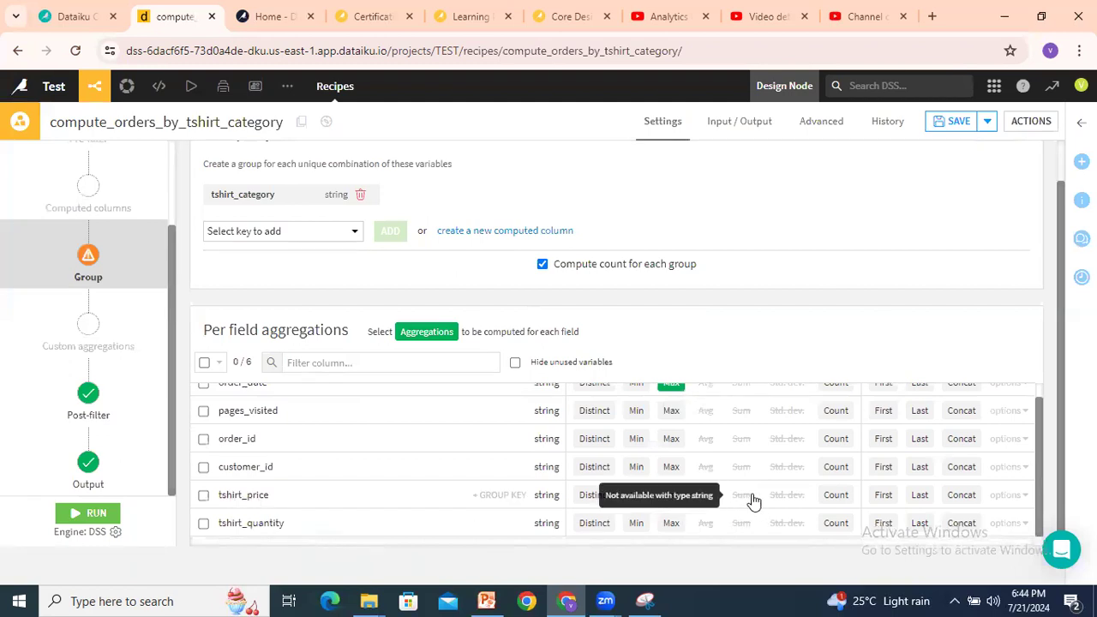
mouse_move(94, 86)
click(100, 121)
click(623, 156)
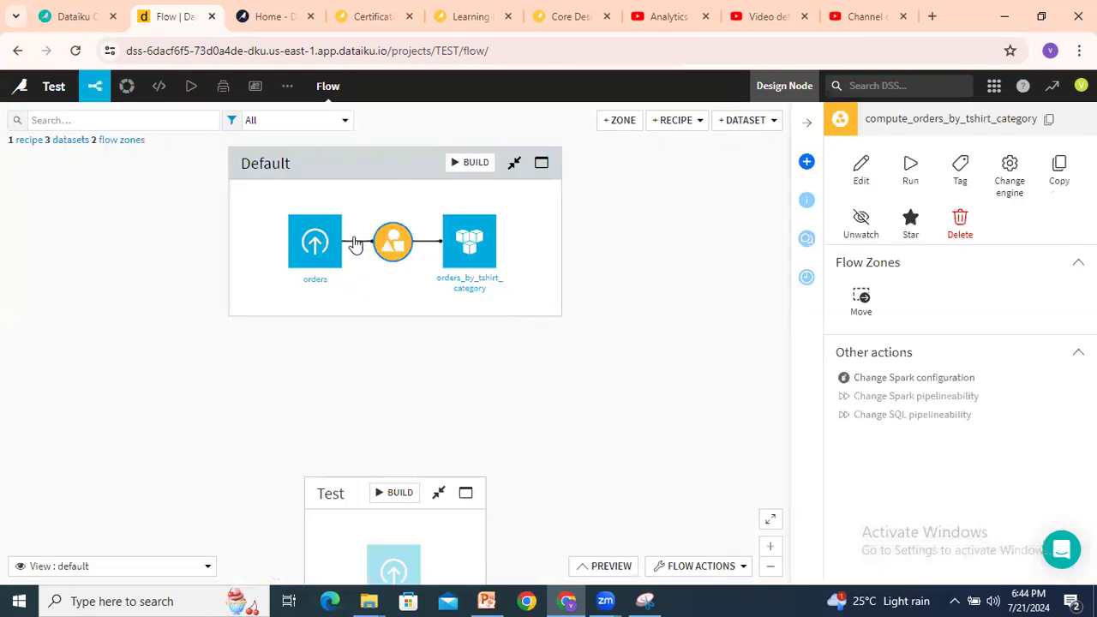
Store the orders dataset's tshirt_price column as double and save the schema.
double_click(321, 251)
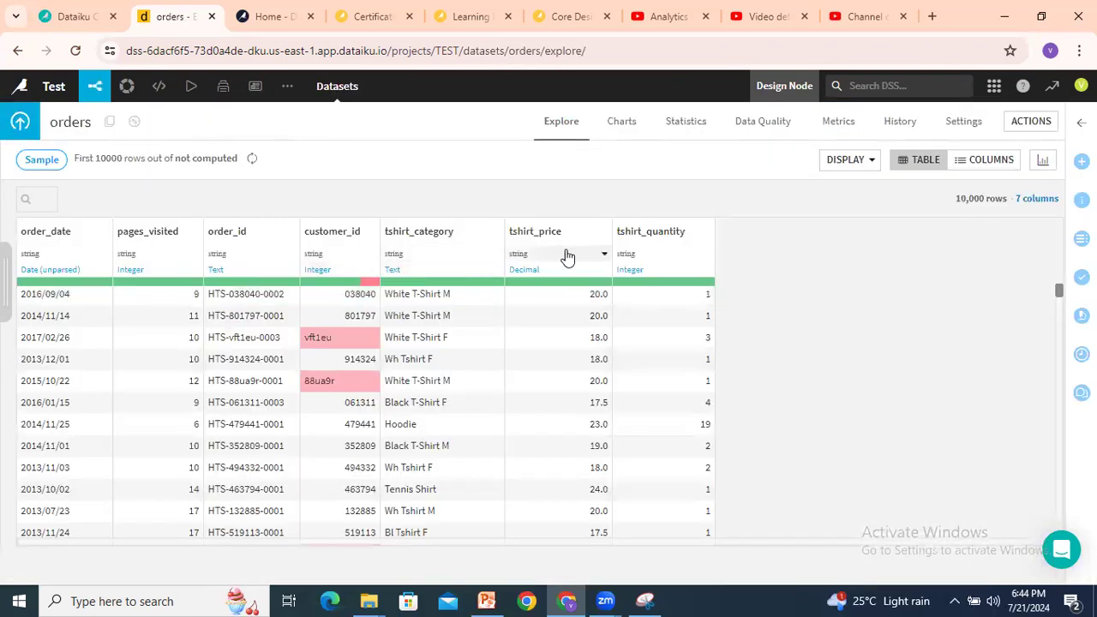
click(592, 257)
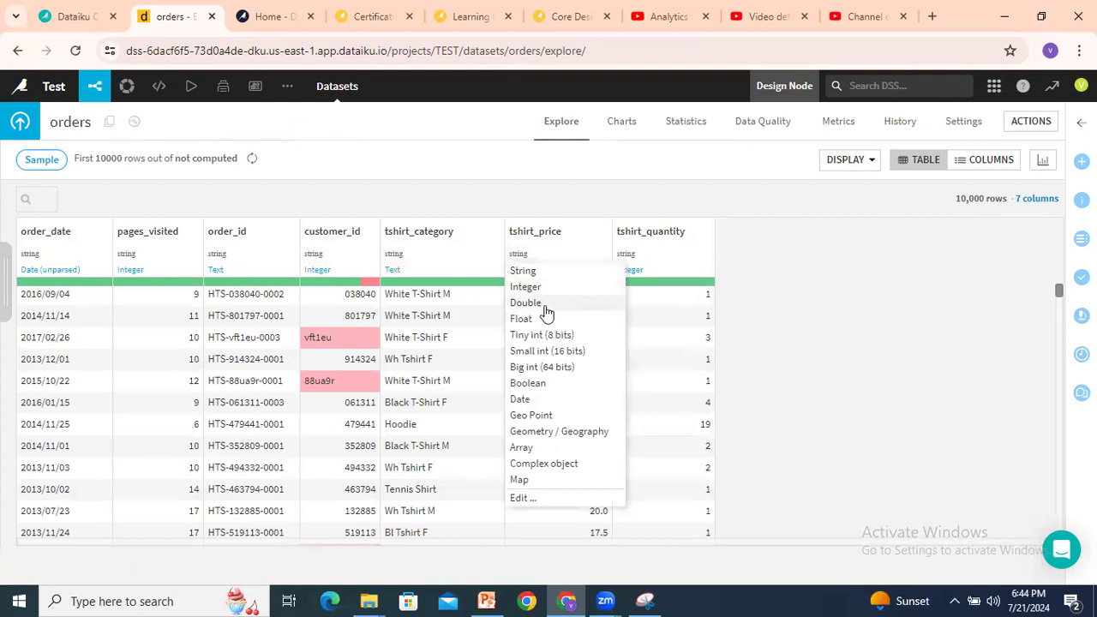
click(841, 298)
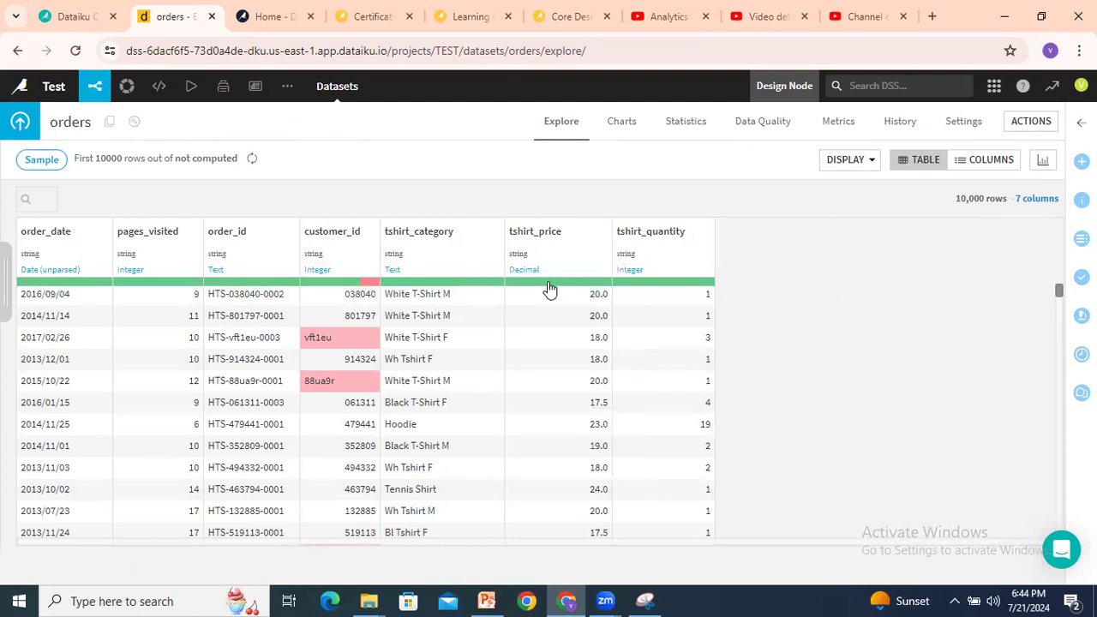
click(553, 254)
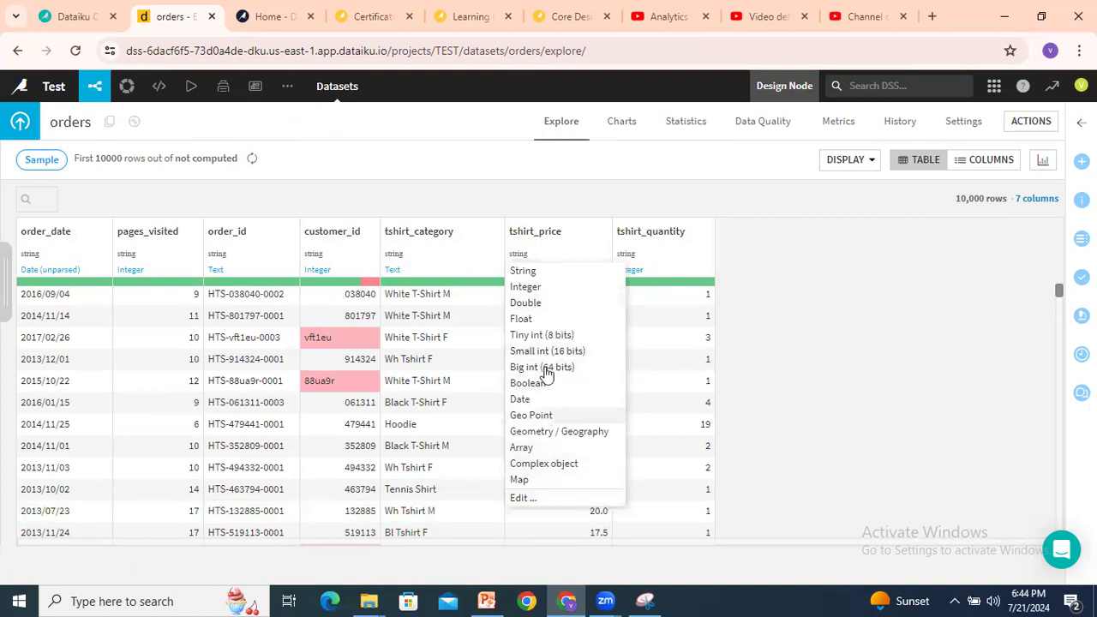
click(547, 319)
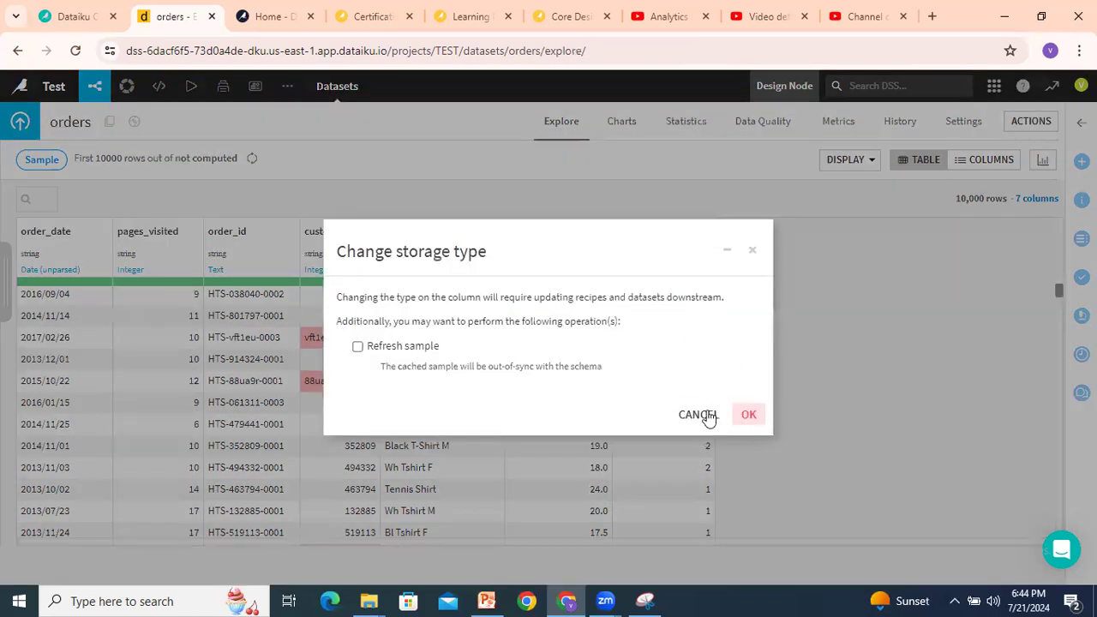
click(749, 415)
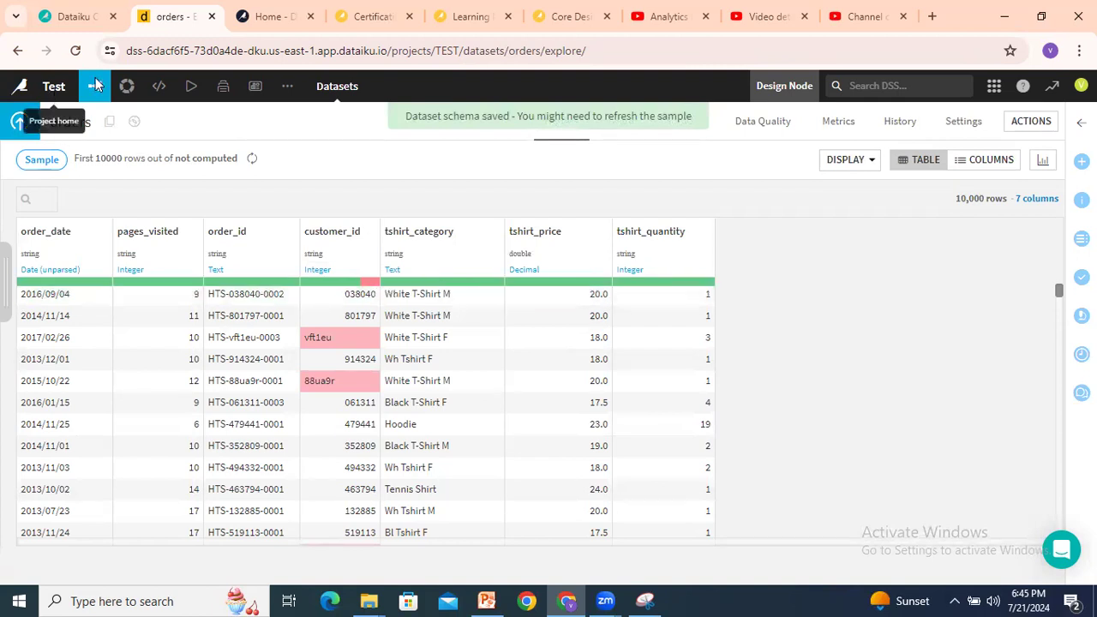
click(101, 112)
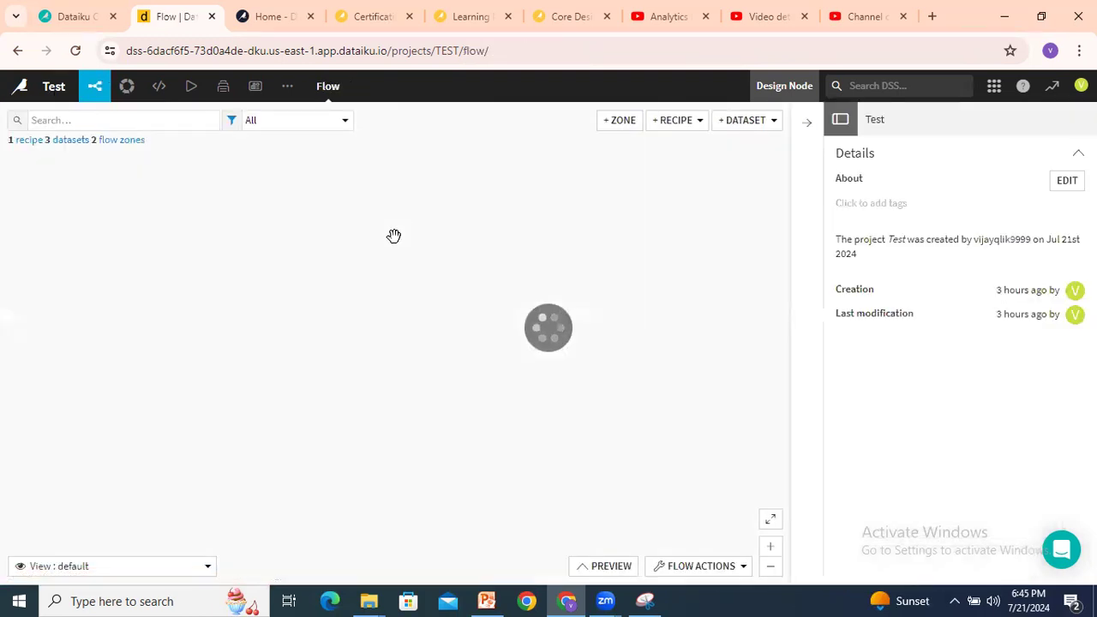
Run the compute_orders_by_tshirt_category recipe with Sum on the double tshirt_price.
double_click(400, 243)
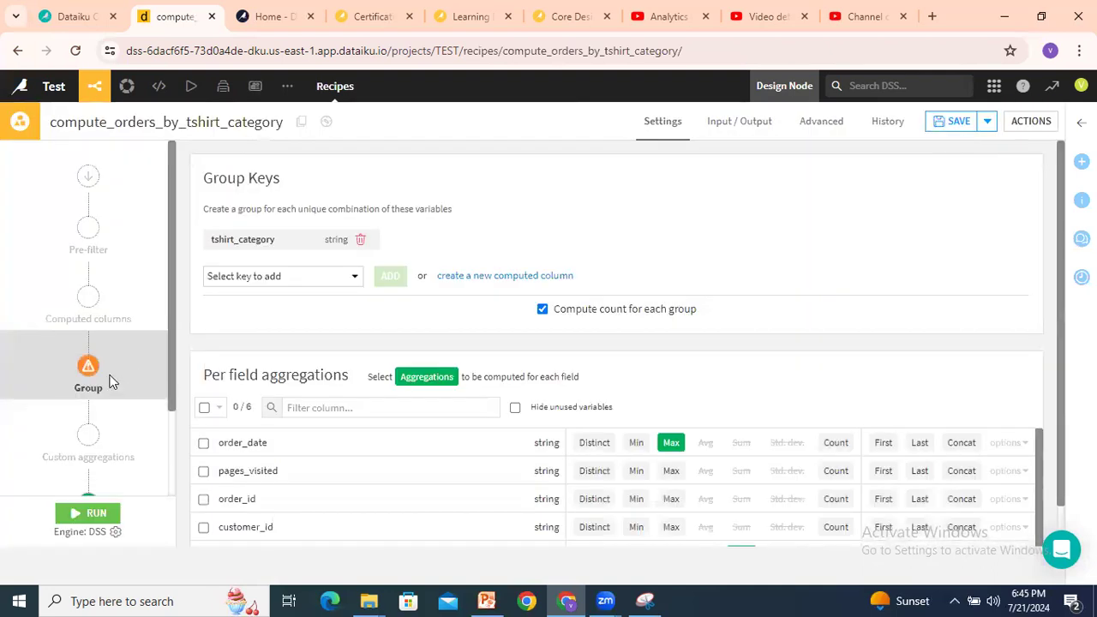
scroll(109, 382, down, 1)
scroll(459, 456, down, 2)
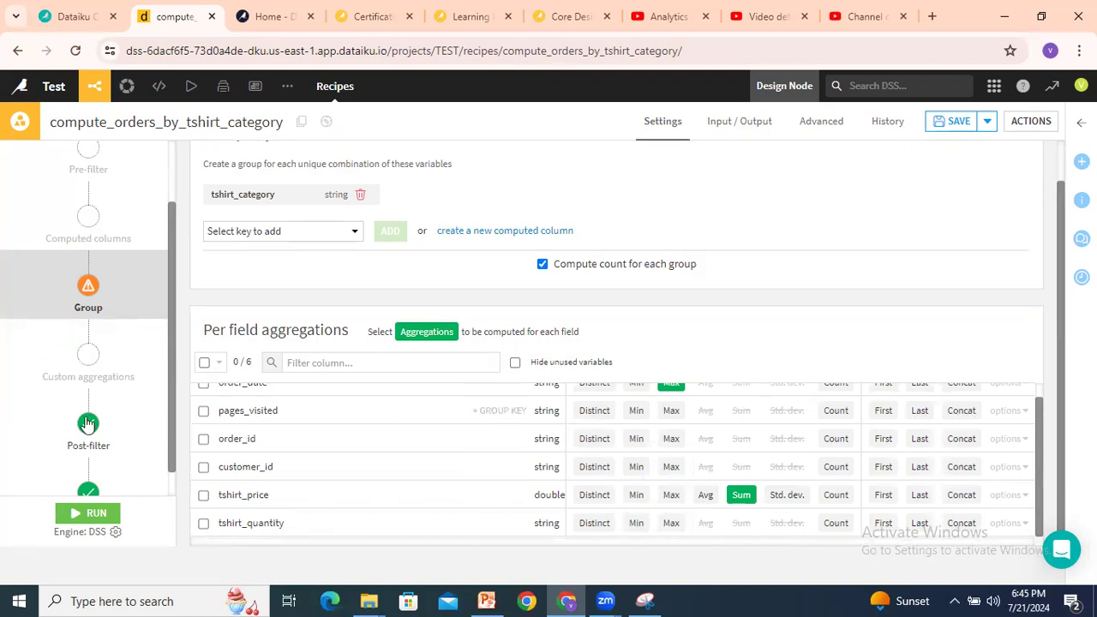
scroll(103, 410, down, 1)
click(89, 517)
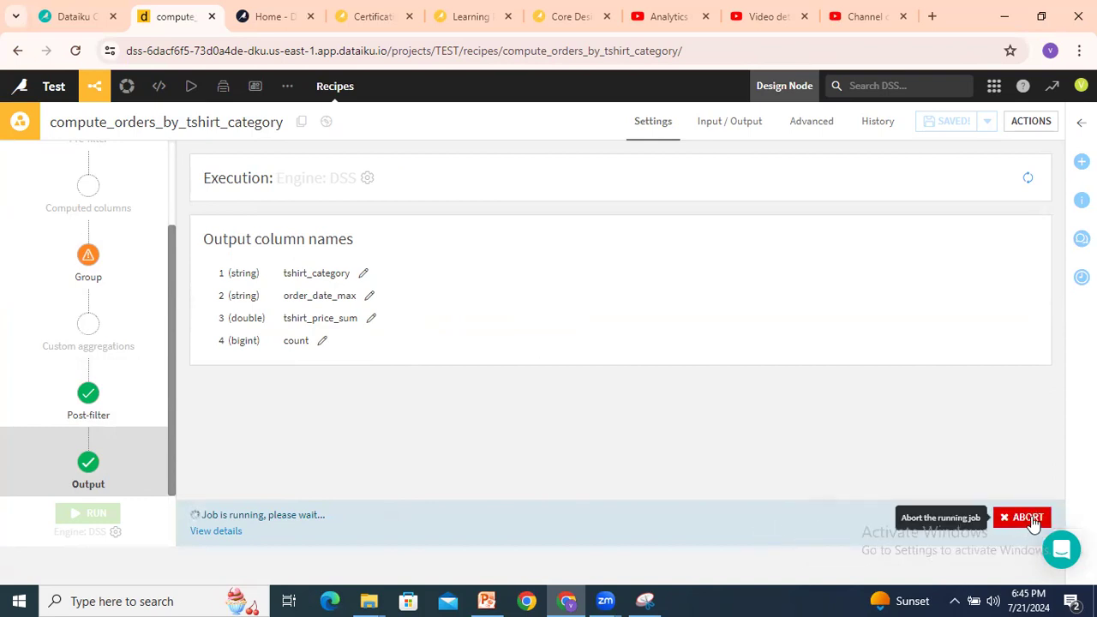
Wait for the build job to finish until the Job succeeded banner appears.
drag(230, 515, 306, 515)
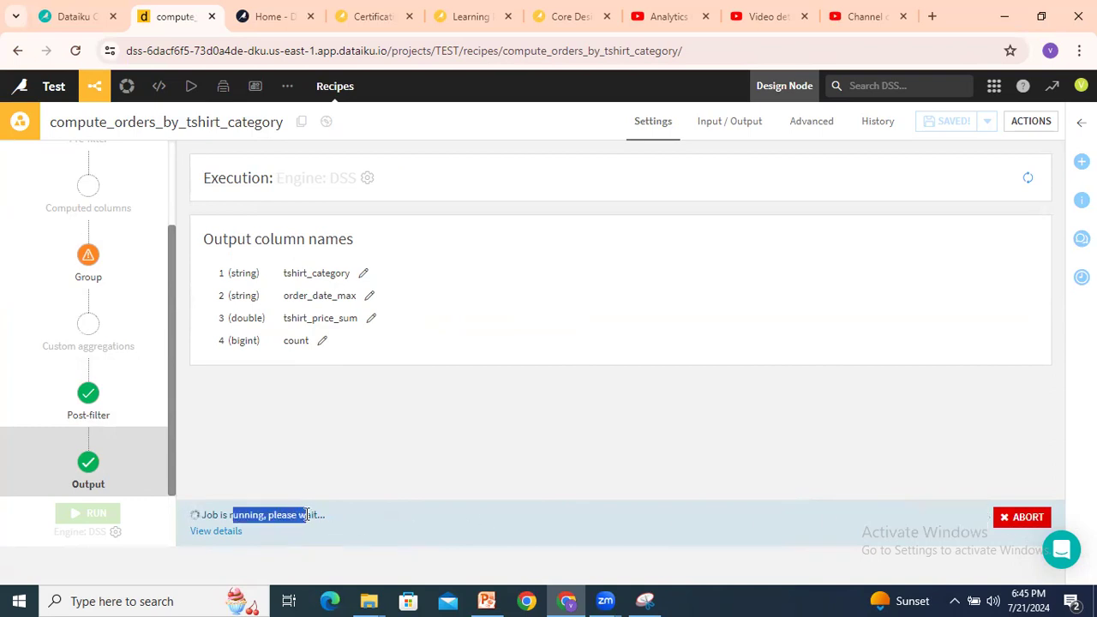
click(358, 437)
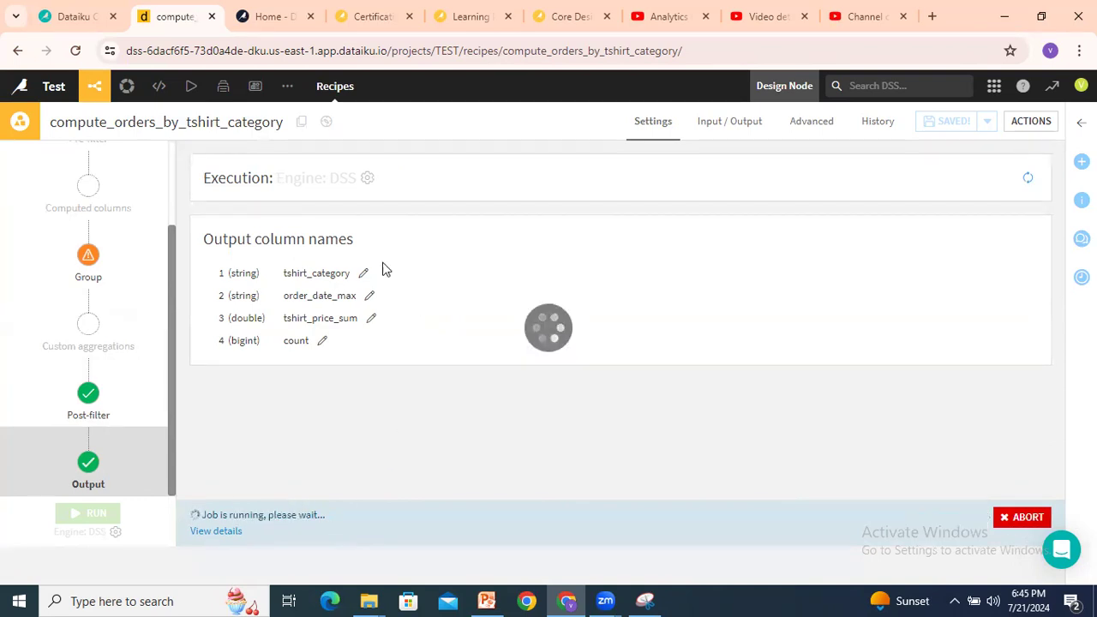
mouse_move(189, 101)
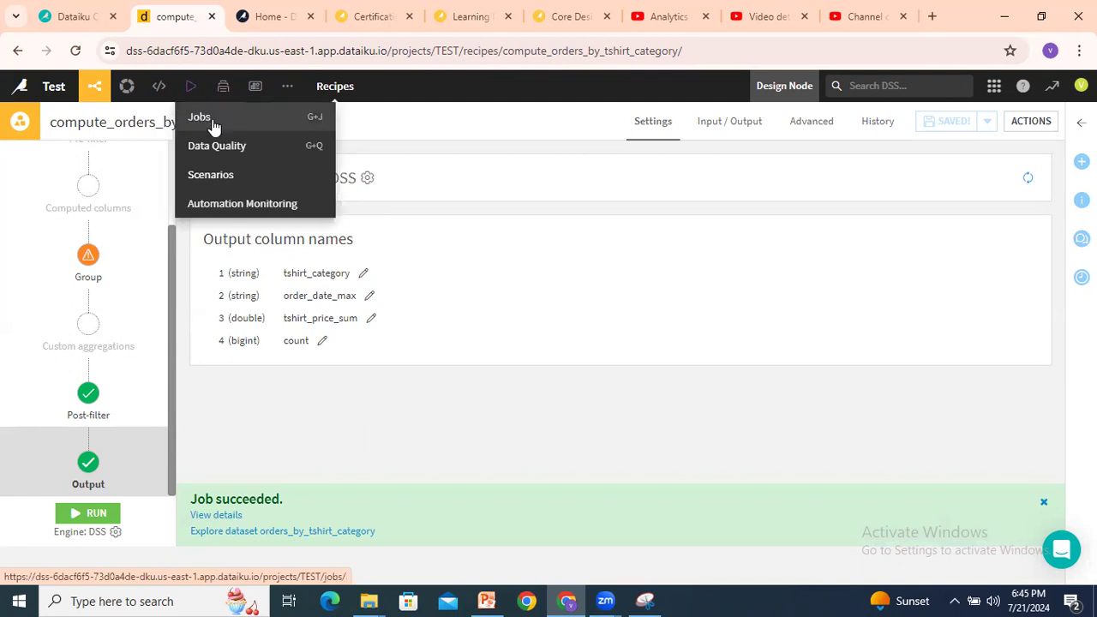
drag(215, 499, 274, 499)
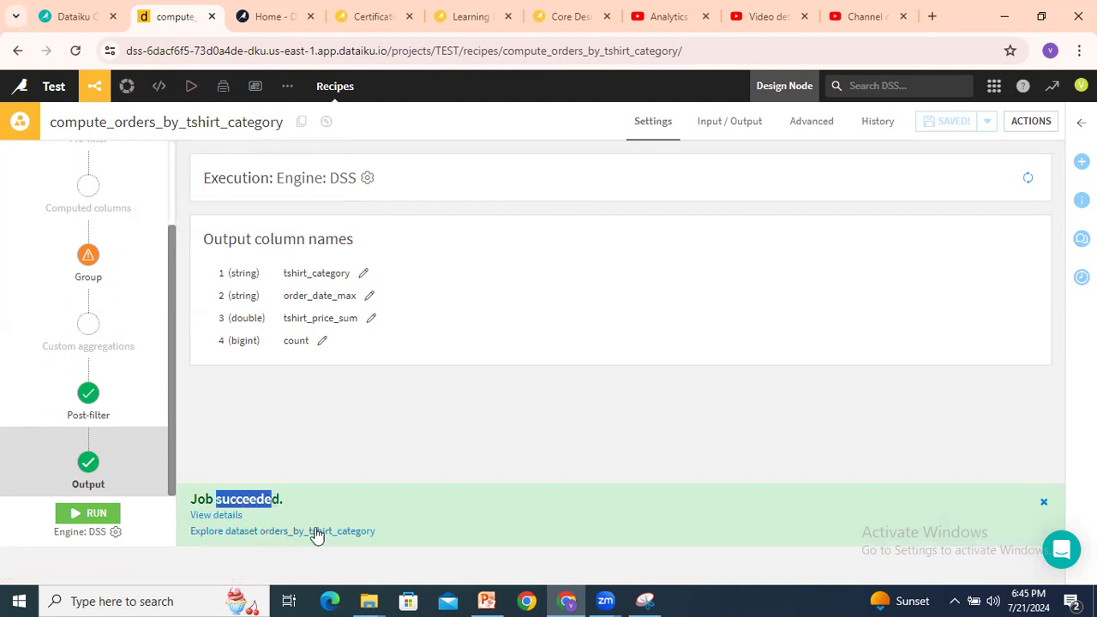
click(255, 494)
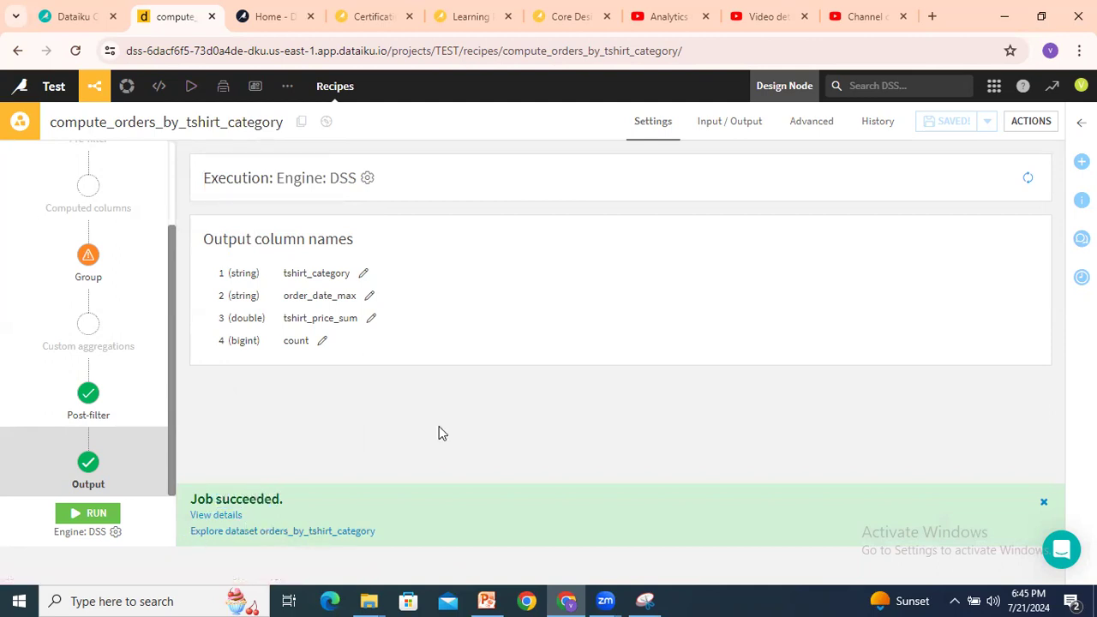
drag(215, 499, 252, 499)
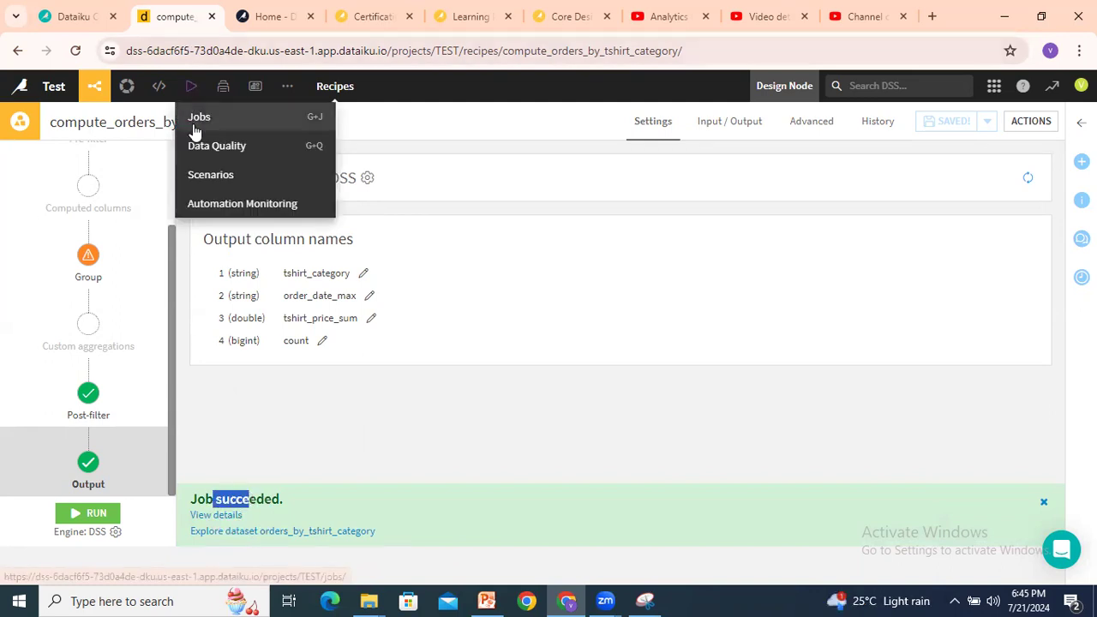
Check the latest build's success in the jobs list, then select orders_by_tshirt_category in the Flow.
click(196, 114)
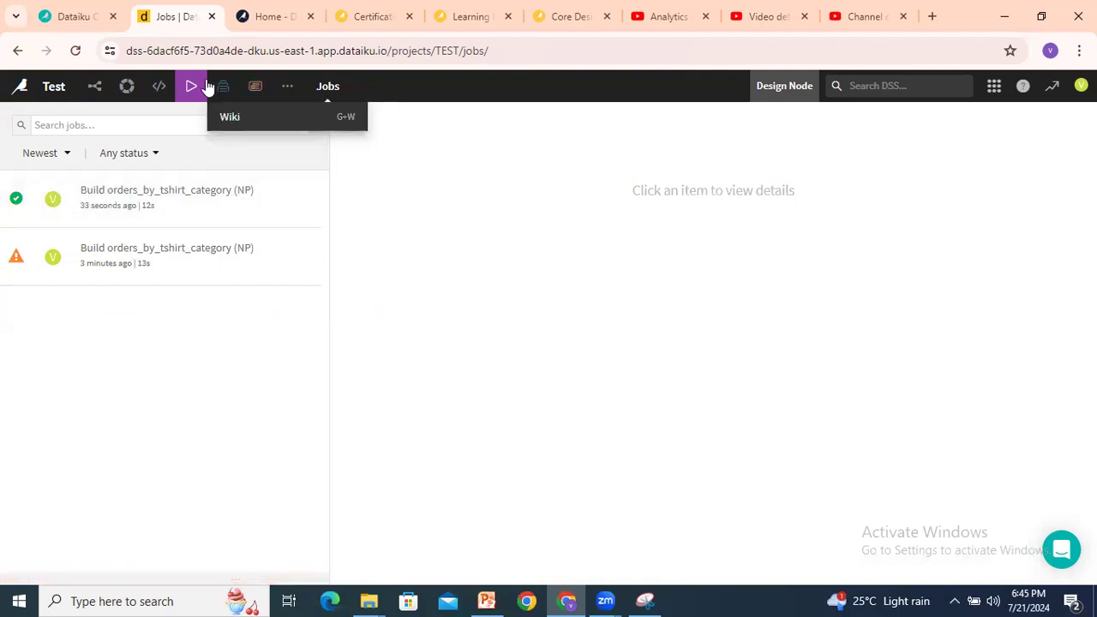
mouse_move(94, 86)
click(103, 118)
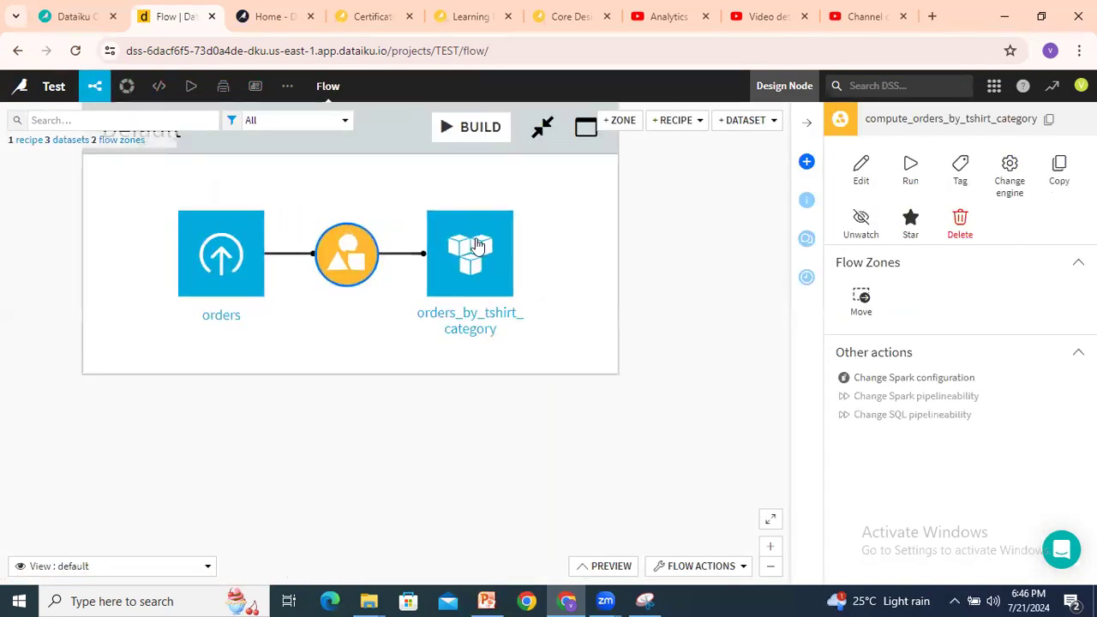
click(475, 281)
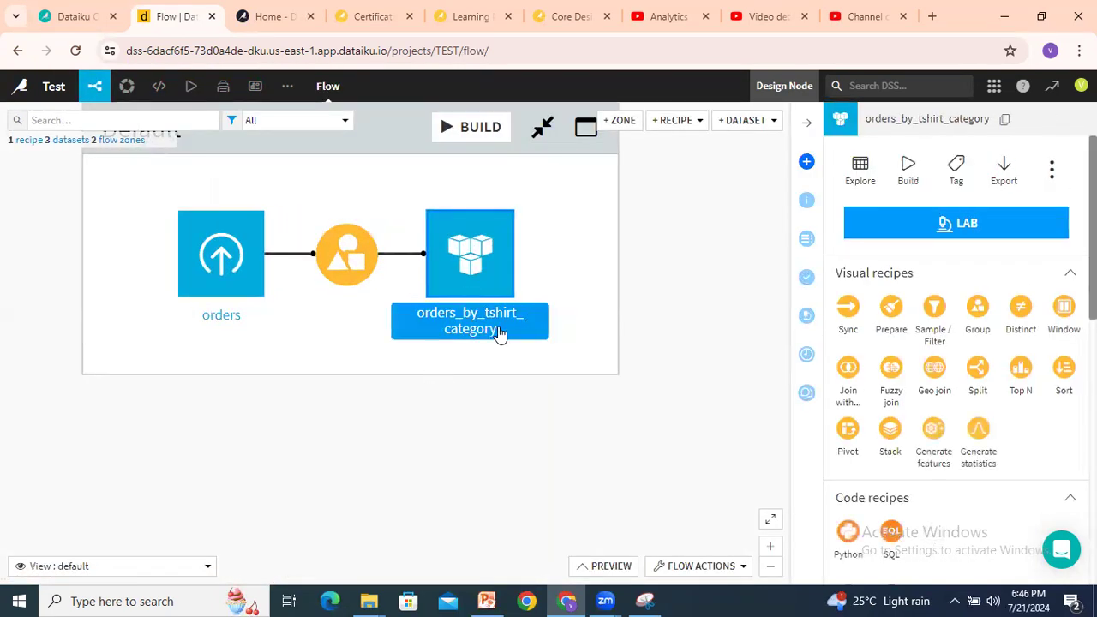
Open orders_by_tshirt_category and review its 10 rows, including the first category's count of 257.
double_click(486, 256)
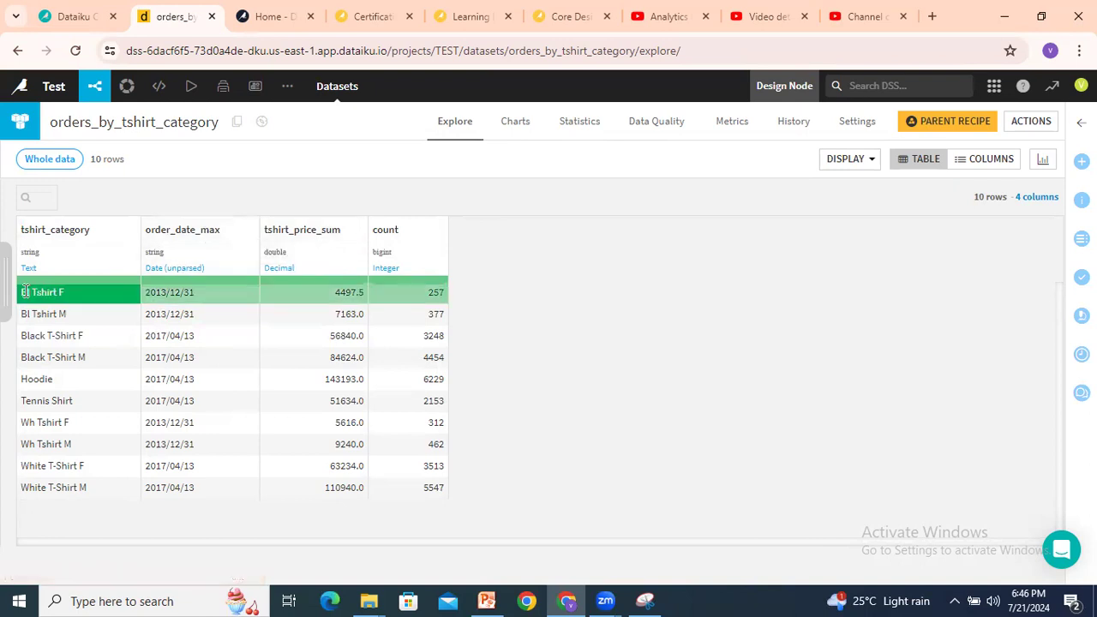
drag(30, 292, 355, 295)
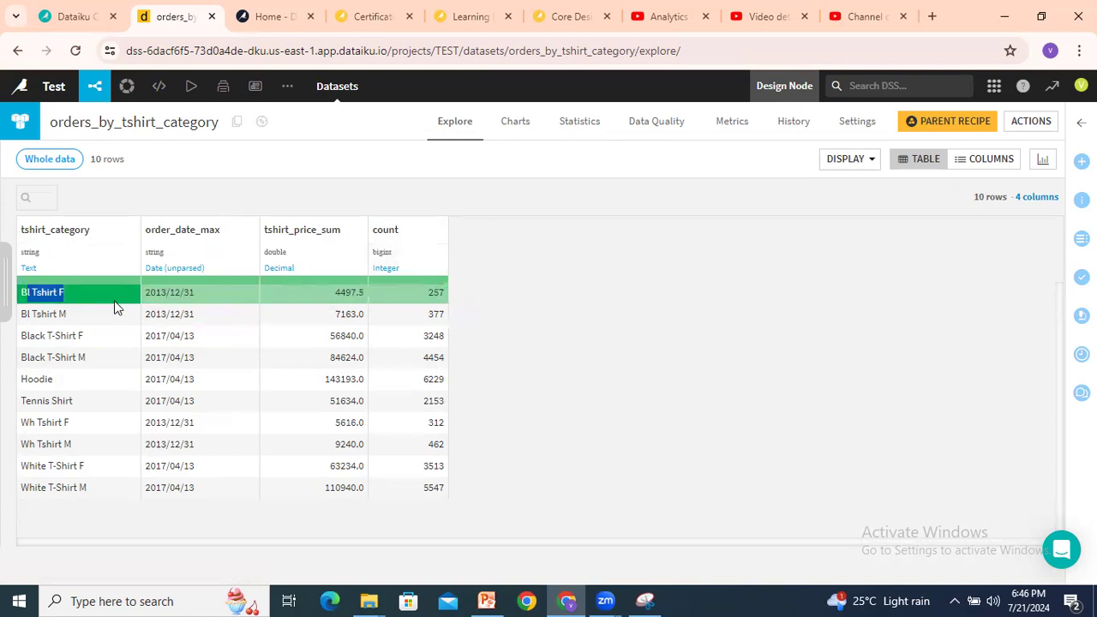
drag(424, 293, 449, 293)
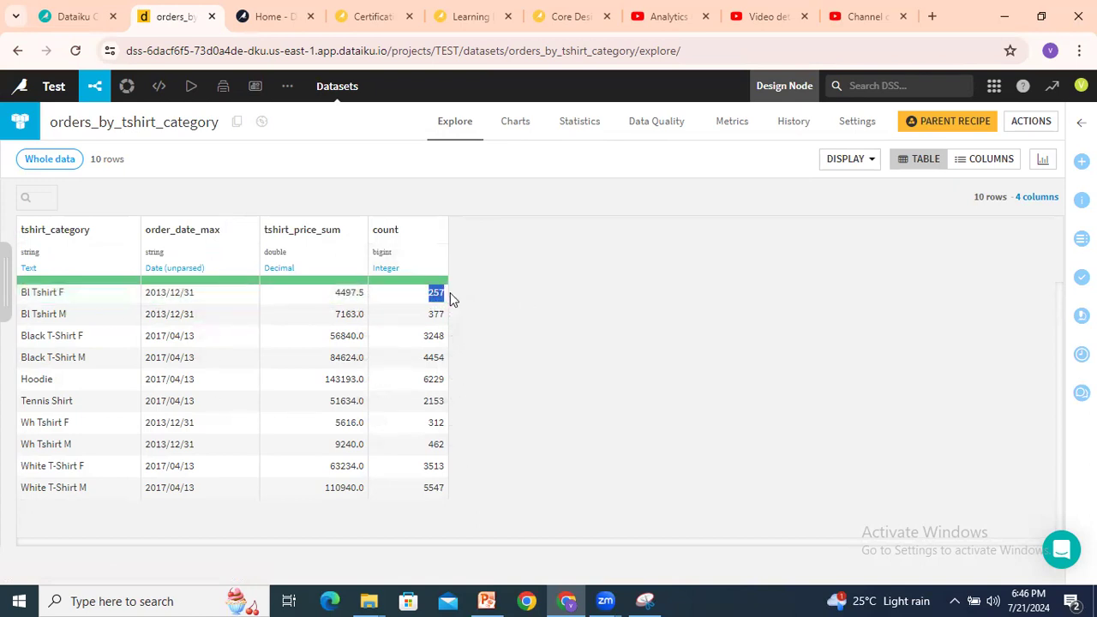